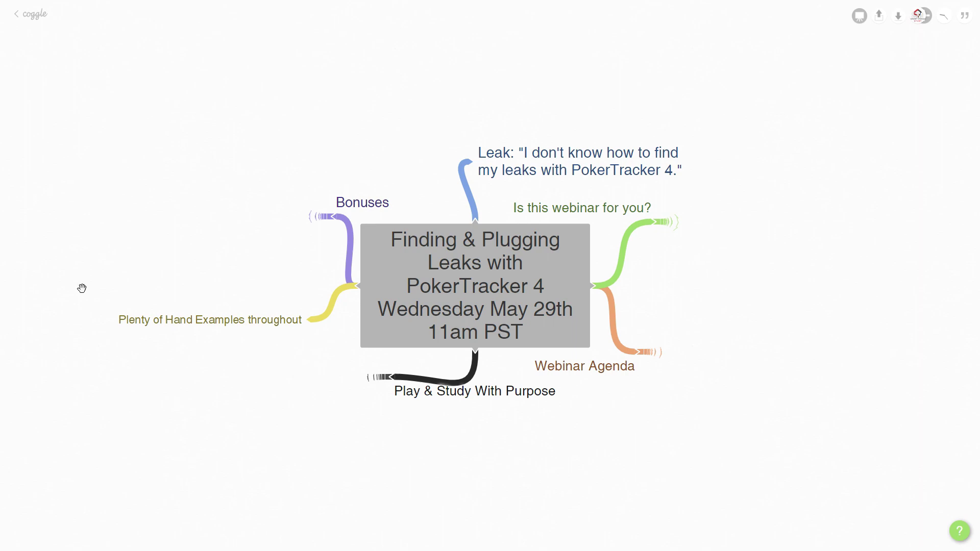
Step: Expand the 'Is this webinar for you?' and 'Webinar Agenda' branches of the mind map
{"action": "left_click_drag", "start_coordinate": [427, 152], "coordinate": [393, 167]}
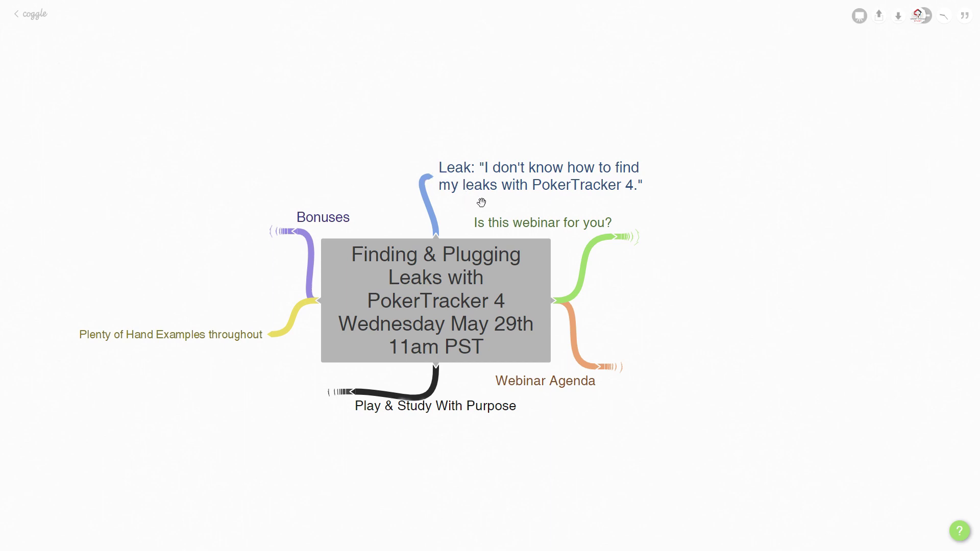
{"action": "left_click", "coordinate": [620, 236]}
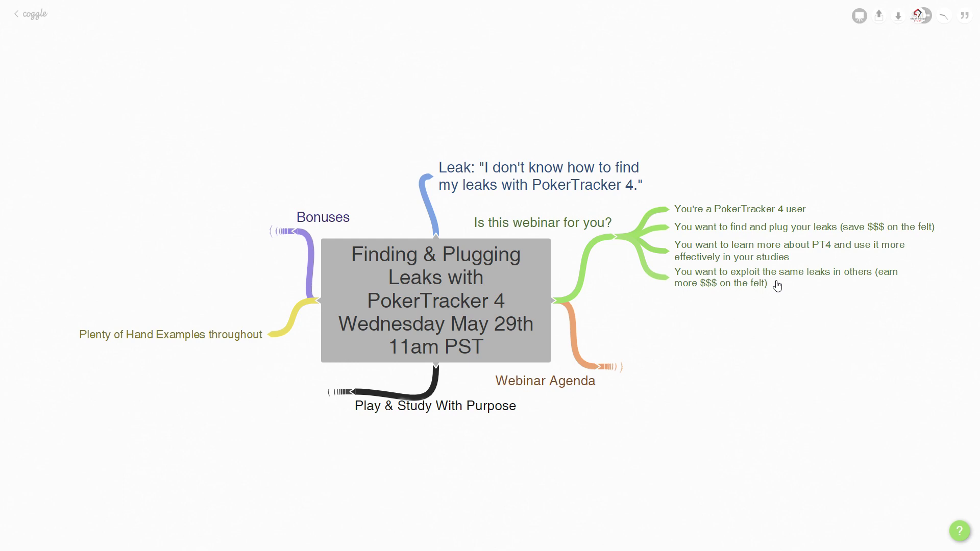
{"action": "left_click", "coordinate": [609, 368]}
Step: Reveal the points under the 'Play & Study With Purpose' branch
{"action": "left_click_drag", "start_coordinate": [601, 394], "coordinate": [557, 376]}
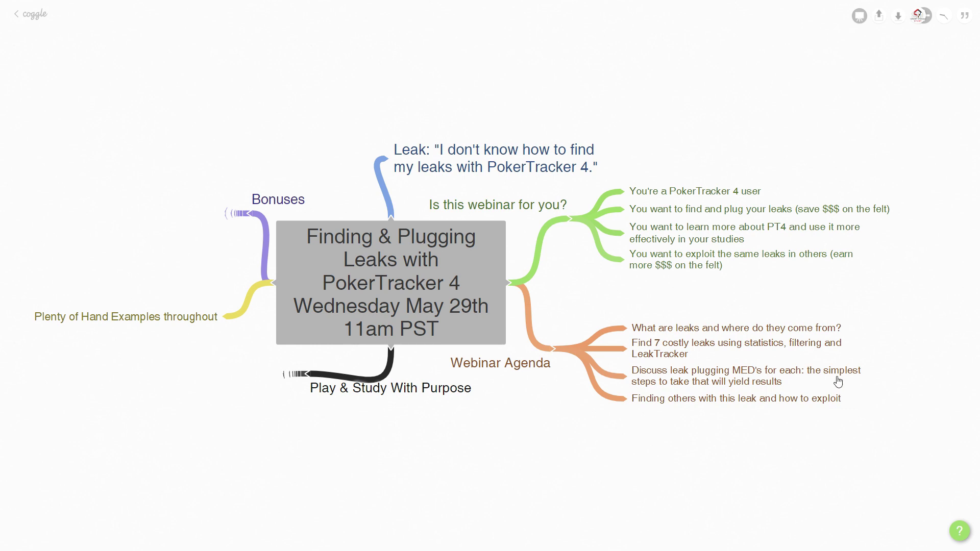
{"action": "mouse_move", "coordinate": [644, 404]}
{"action": "left_click_drag", "start_coordinate": [596, 387], "coordinate": [686, 385]}
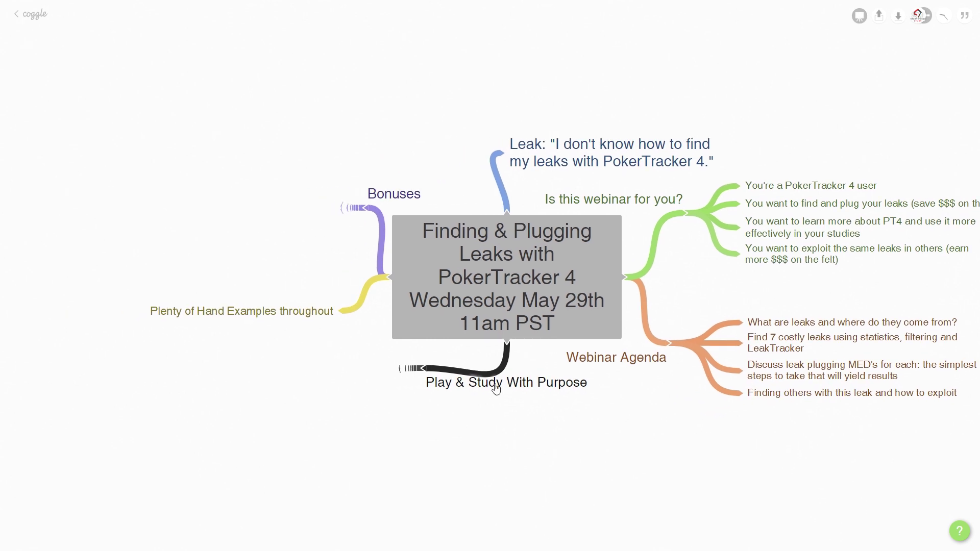
{"action": "left_click", "coordinate": [424, 368]}
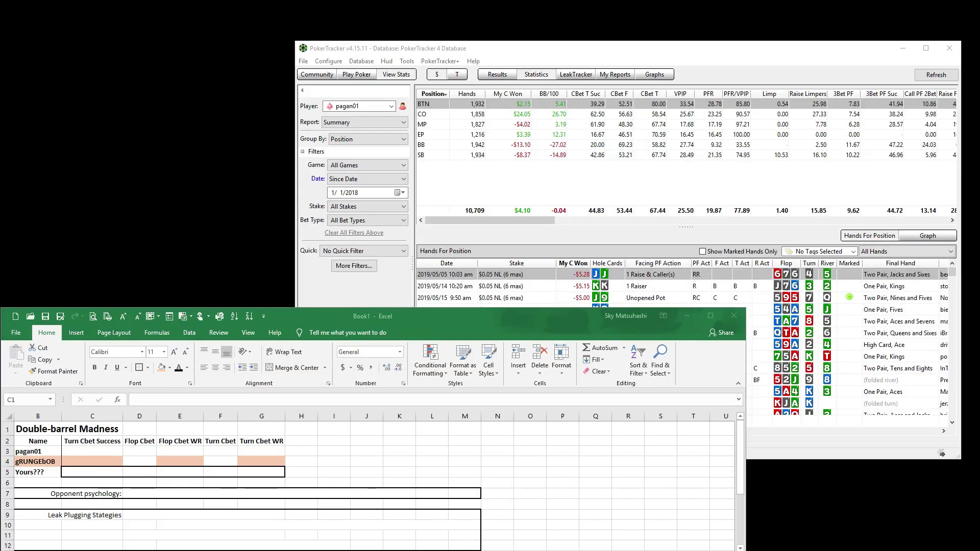
{"action": "left_click", "coordinate": [76, 431]}
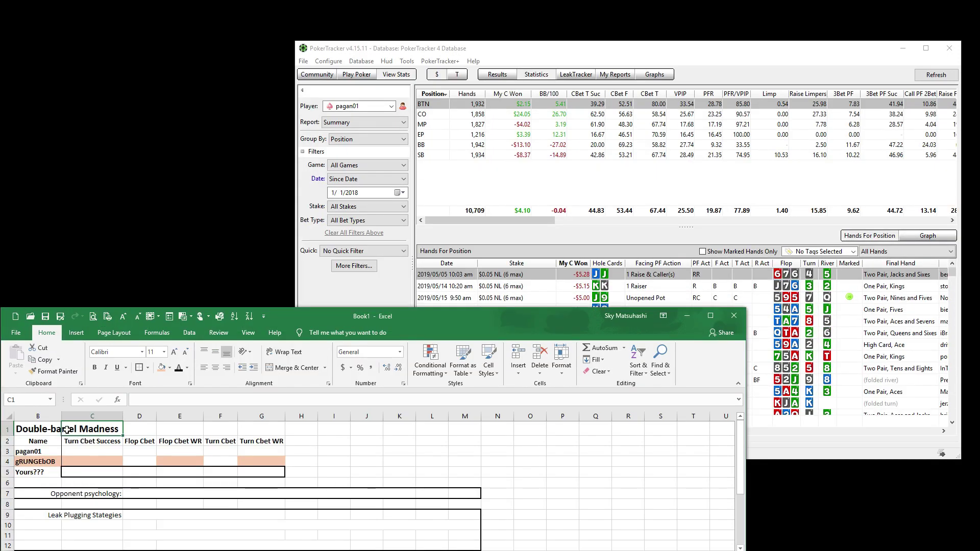
{"action": "left_click", "coordinate": [49, 453]}
{"action": "left_click", "coordinate": [52, 461]}
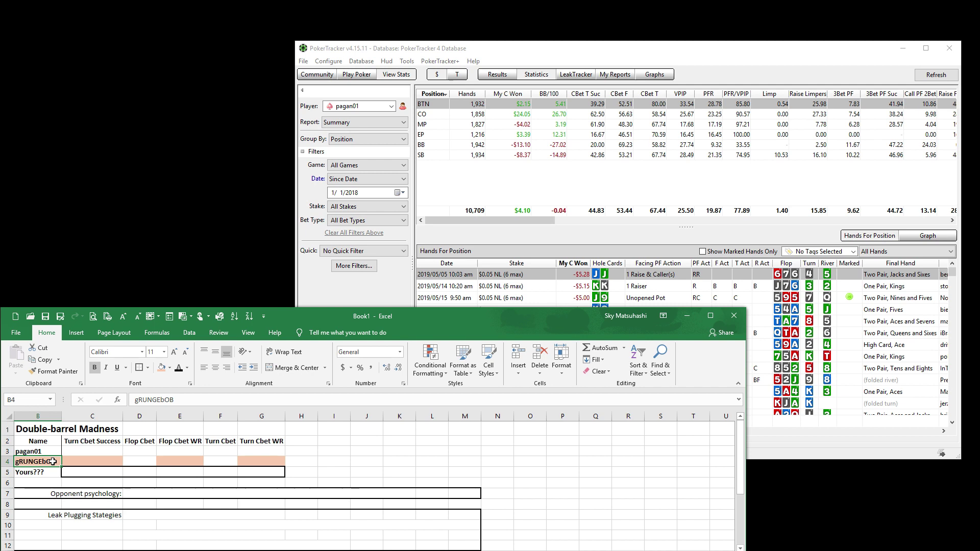
{"action": "left_click", "coordinate": [57, 428]}
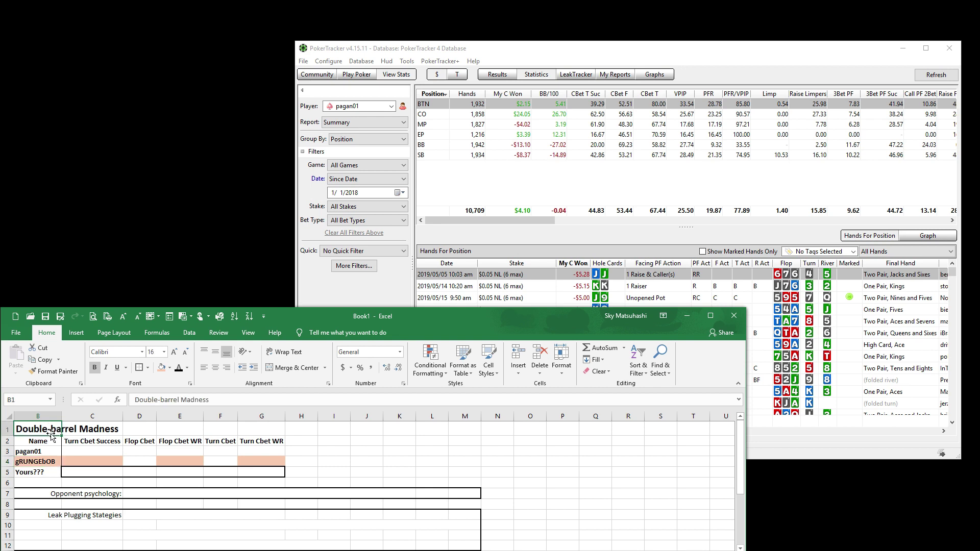
{"action": "left_click", "coordinate": [92, 441]}
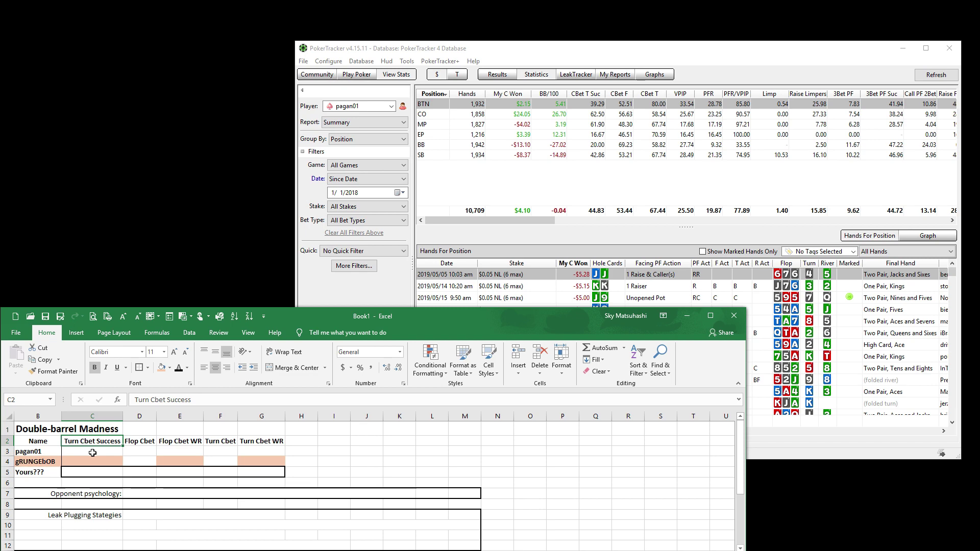
{"action": "left_click", "coordinate": [320, 63]}
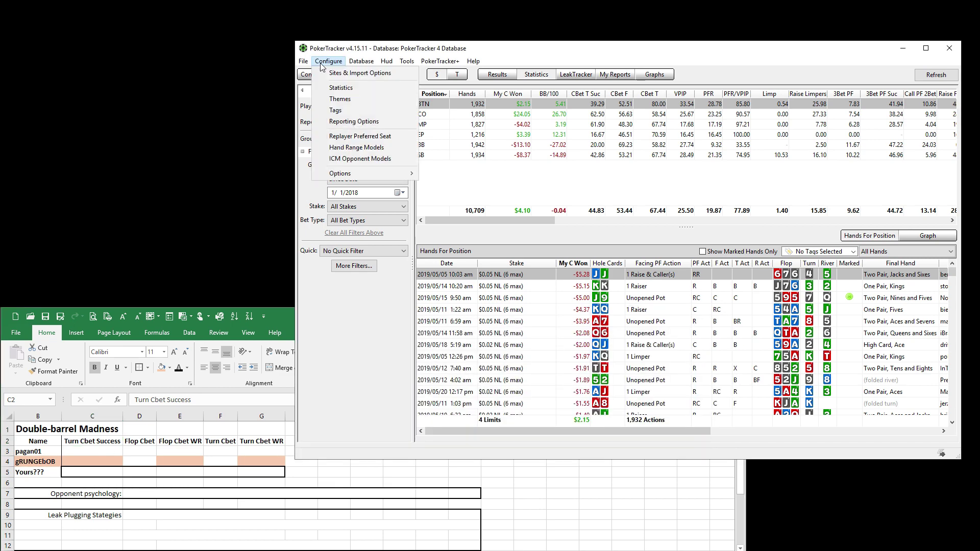
{"action": "left_click", "coordinate": [332, 87]}
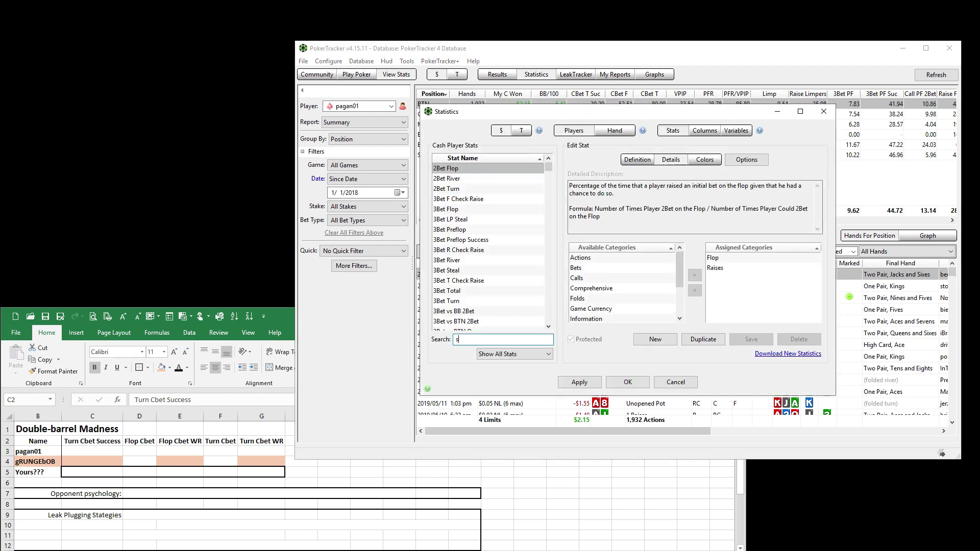
{"action": "type", "text": "cce"}
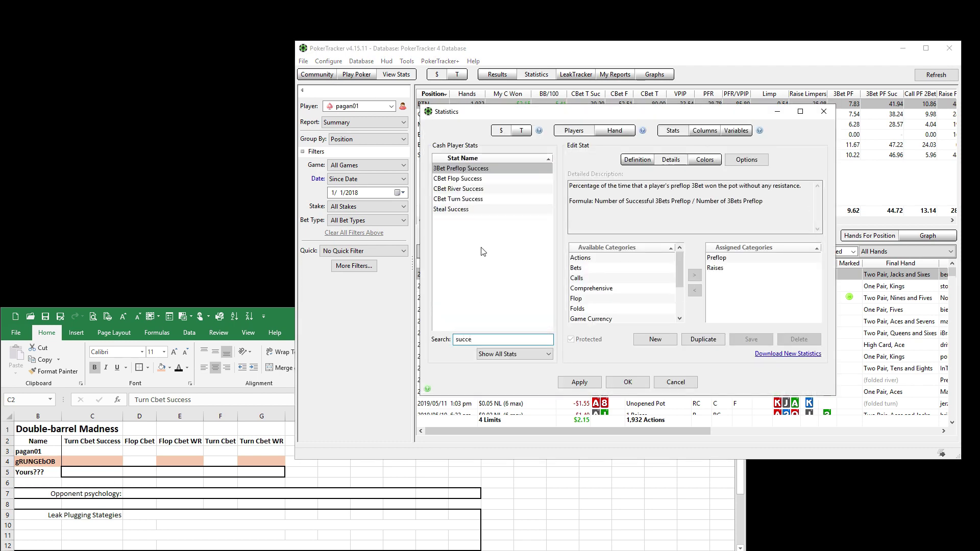
{"action": "left_click", "coordinate": [460, 201]}
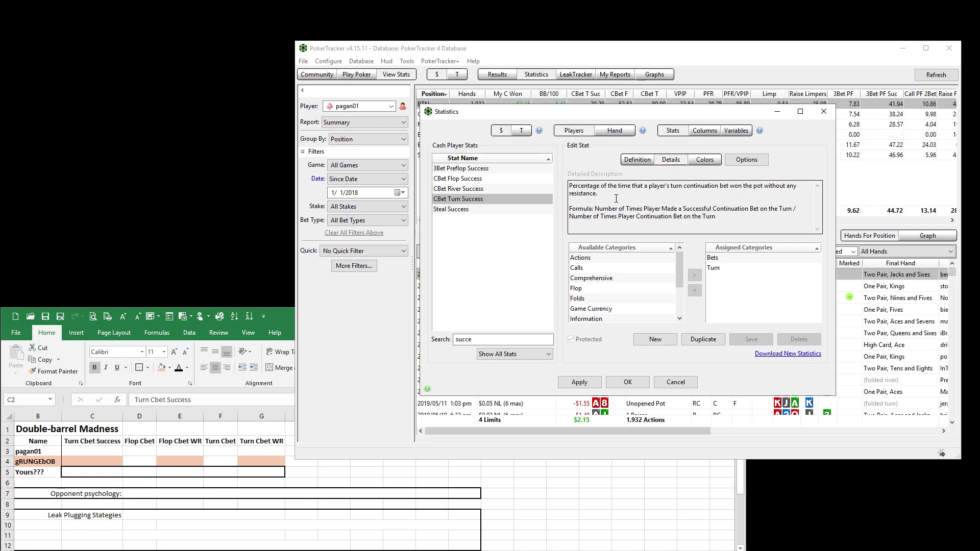
{"action": "left_click", "coordinate": [674, 382]}
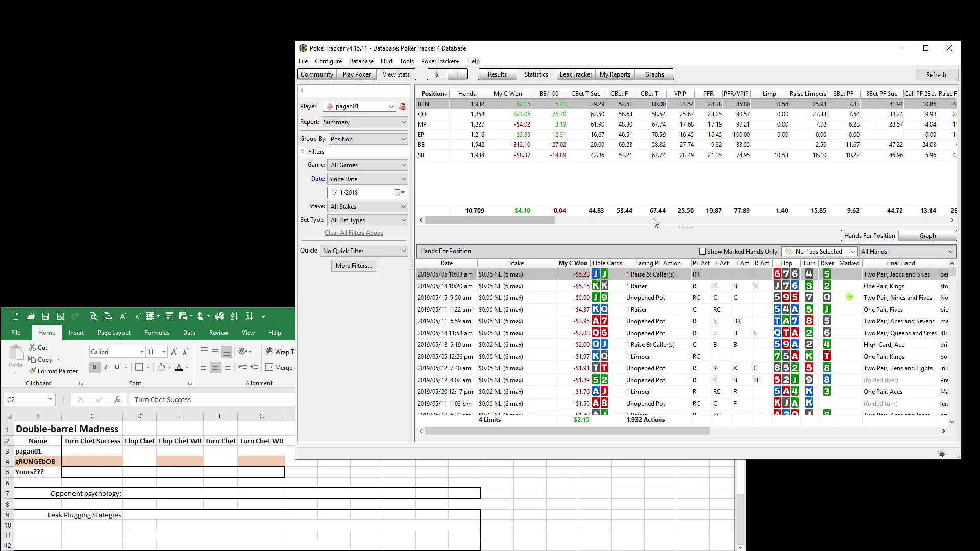
Step: Enter the first player's Turn Cbet Success 45 in C3 and Flop Cbet 53 in D3
{"action": "left_click", "coordinate": [93, 457]}
{"action": "left_click", "coordinate": [93, 452]}
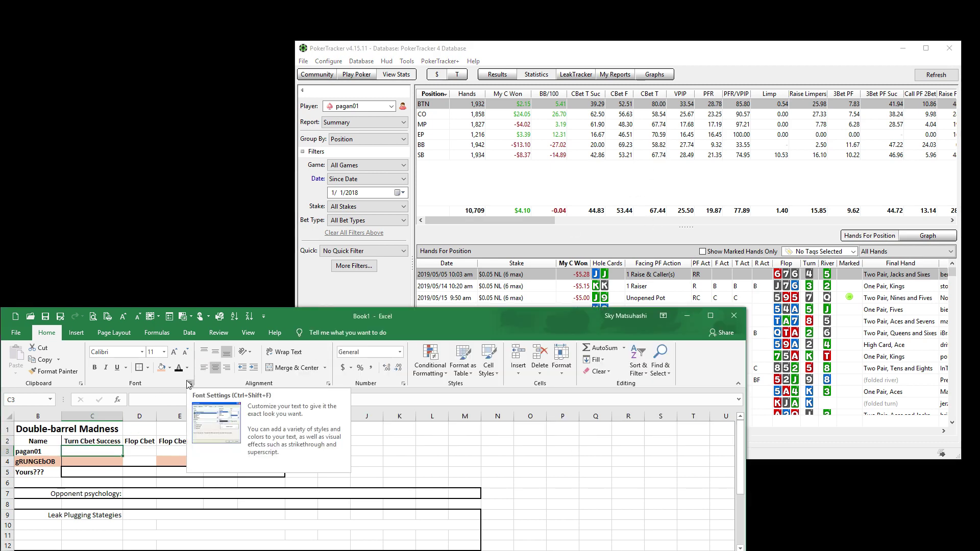
{"action": "type", "text": "45"}
{"action": "key", "text": "Tab"}
{"action": "key", "text": "Tab"}
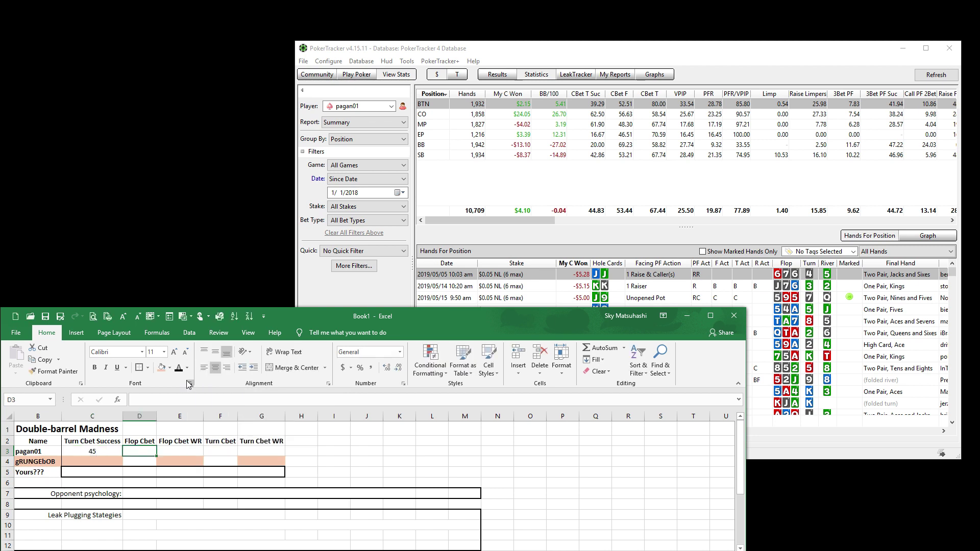
{"action": "key", "text": "shift+Tab"}
{"action": "type", "text": "53"}
{"action": "key", "text": "Tab"}
{"action": "key", "text": "Tab"}
Step: Enter 67 as the first player's Turn Cbet in F3
{"action": "type", "text": "67"}
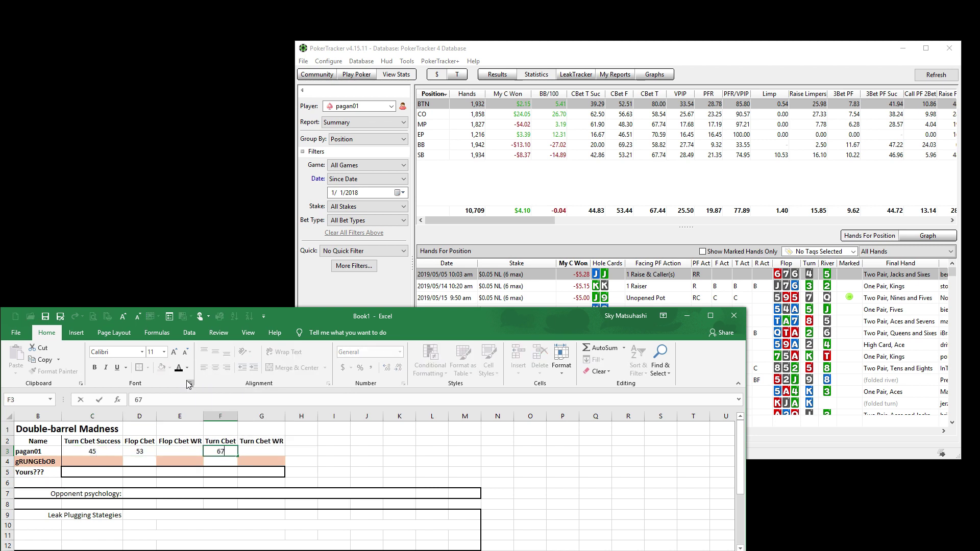
{"action": "key", "text": "shift+Tab"}
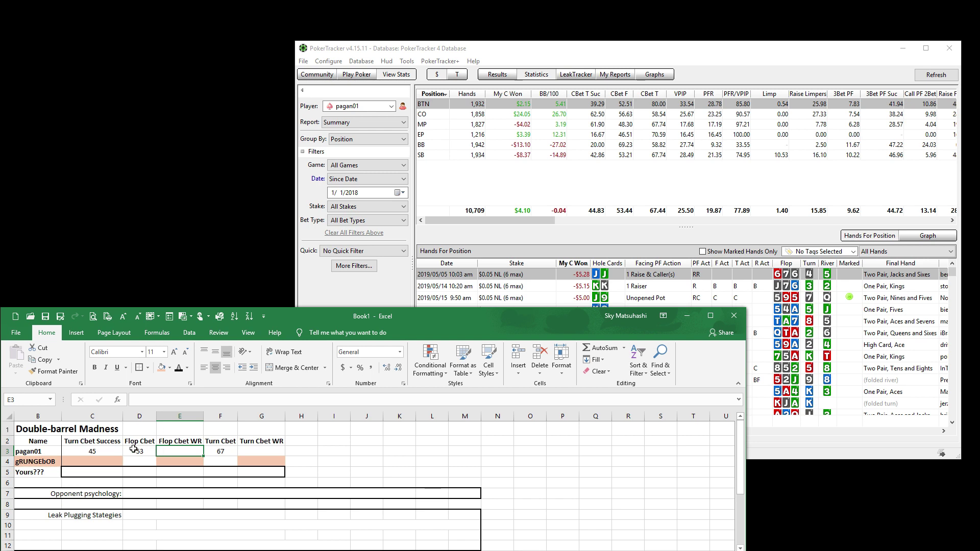
{"action": "left_click", "coordinate": [220, 449]}
{"action": "type", "text": "67"}
{"action": "key", "text": "Left"}
{"action": "left_click", "coordinate": [110, 460]}
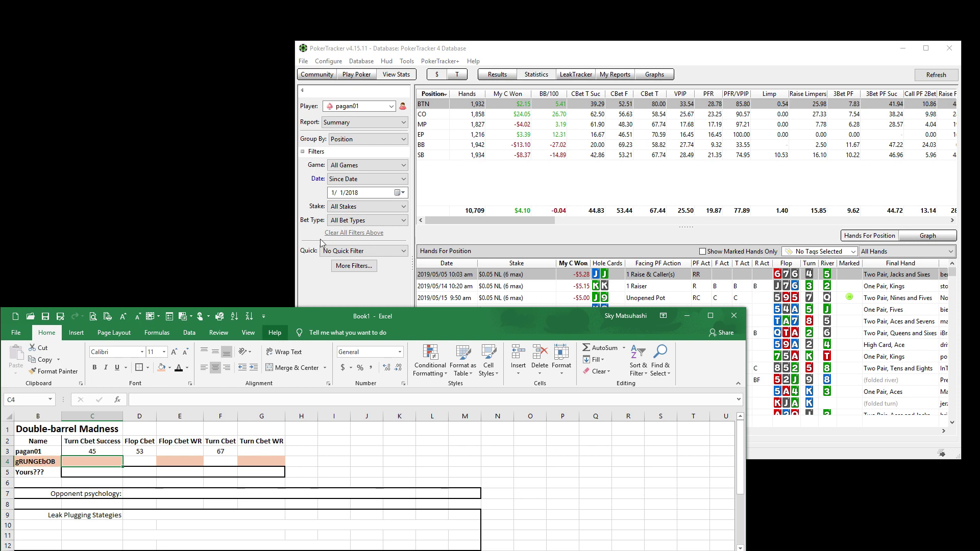
Step: Load the second player's stats in PokerTracker and return to the sheet at C4
{"action": "left_click", "coordinate": [387, 110]}
{"action": "left_click", "coordinate": [369, 123]}
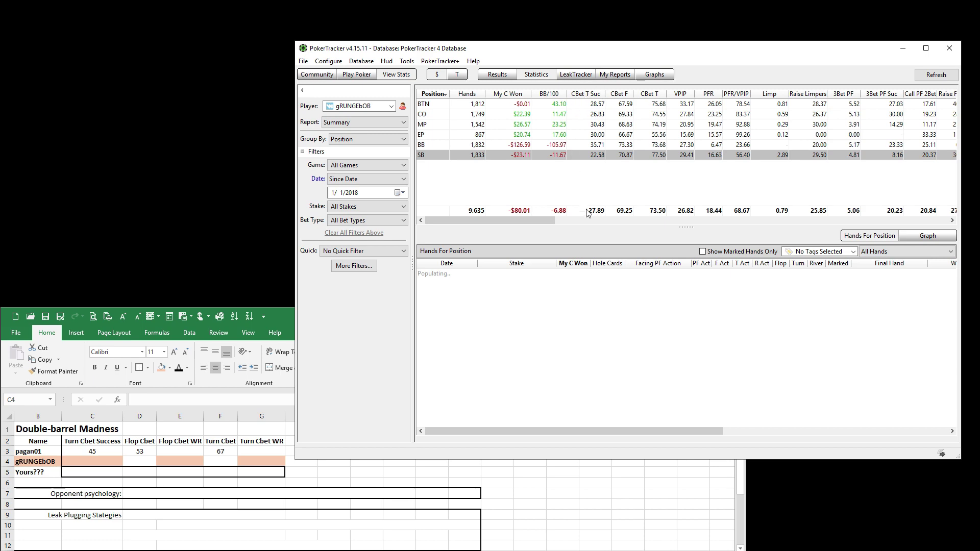
{"action": "left_click", "coordinate": [96, 464]}
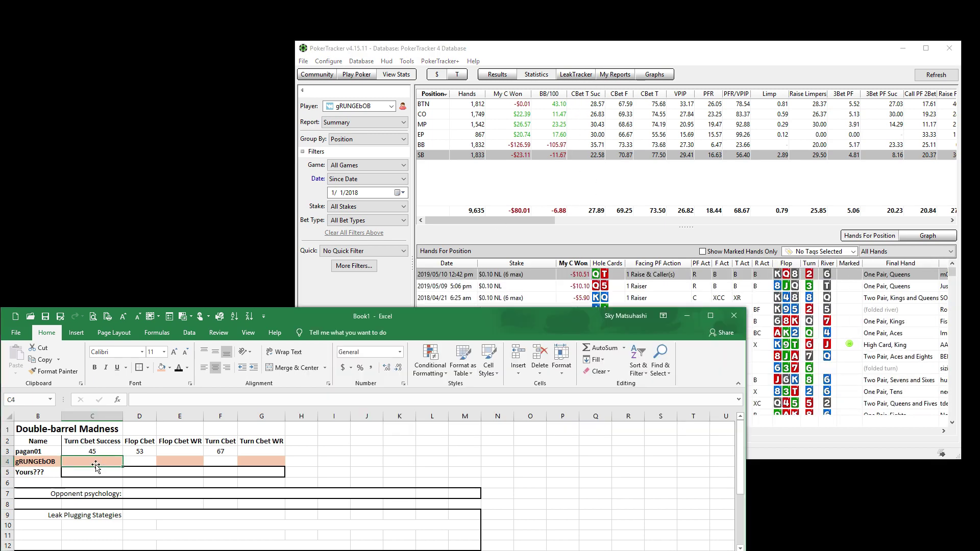
Step: Enter the second player's 28 Turn Cbet Success, 69 Flop Cbet and 74 Turn Cbet in row 4
{"action": "type", "text": "28"}
{"action": "key", "text": "Tab"}
{"action": "key", "text": "Tab"}
{"action": "key", "text": "shift+Tab"}
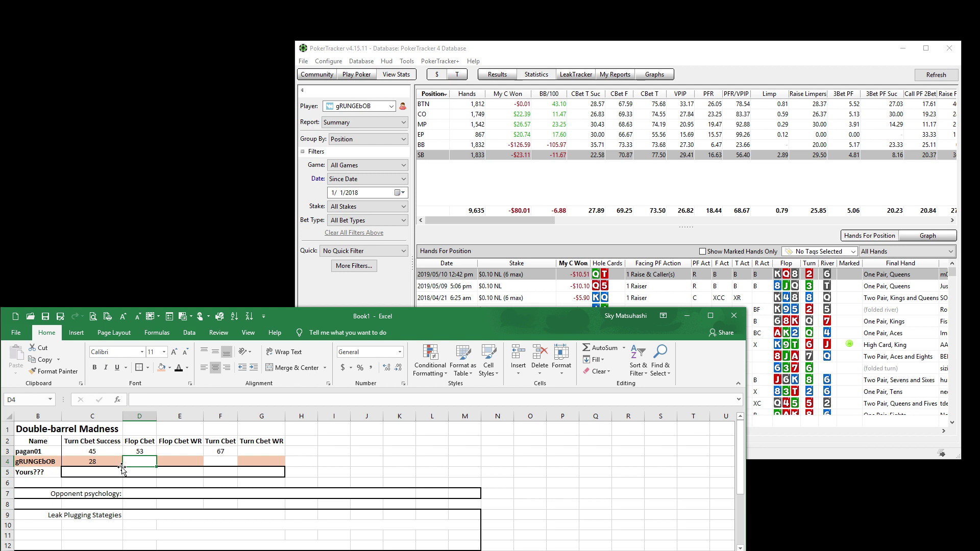
{"action": "type", "text": "69"}
{"action": "key", "text": "Tab"}
{"action": "key", "text": "Tab"}
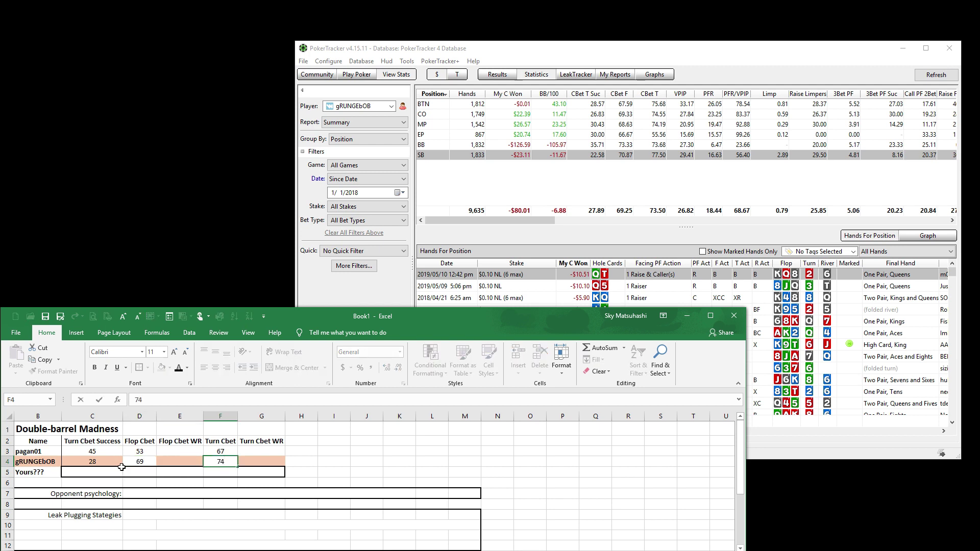
{"action": "key", "text": "Left"}
{"action": "left_click", "coordinate": [56, 430]}
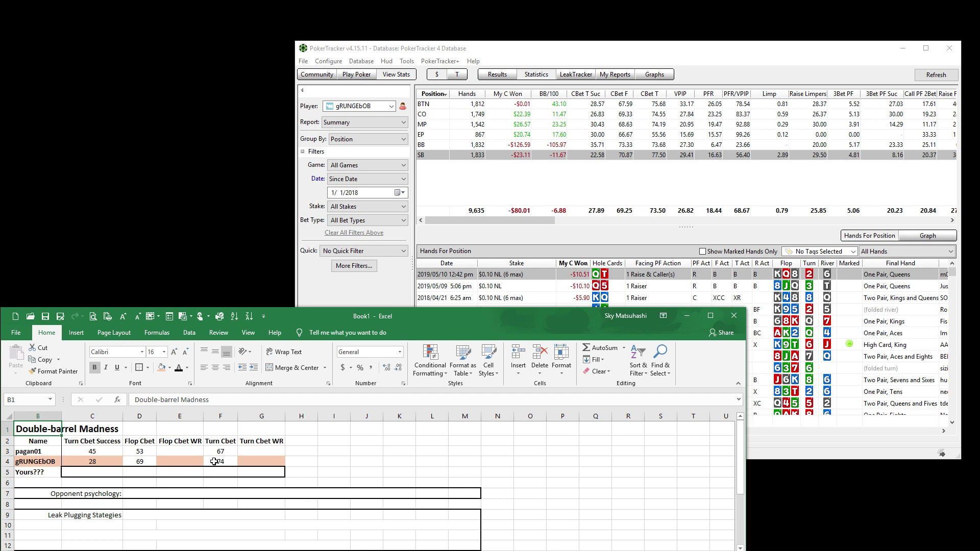
Step: Give the opponent psychology note in D7 a dark font colour so its text shows
{"action": "left_click", "coordinate": [149, 461]}
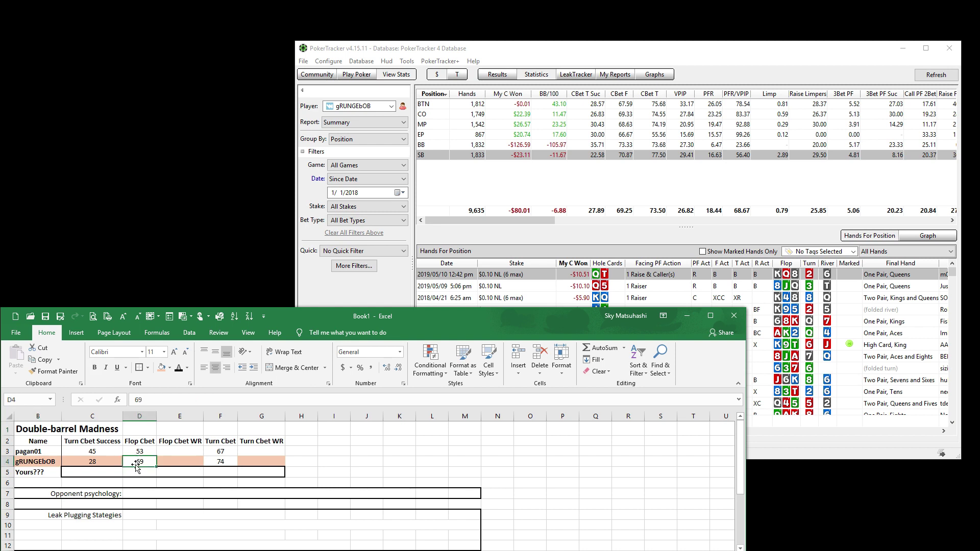
{"action": "left_click", "coordinate": [136, 494]}
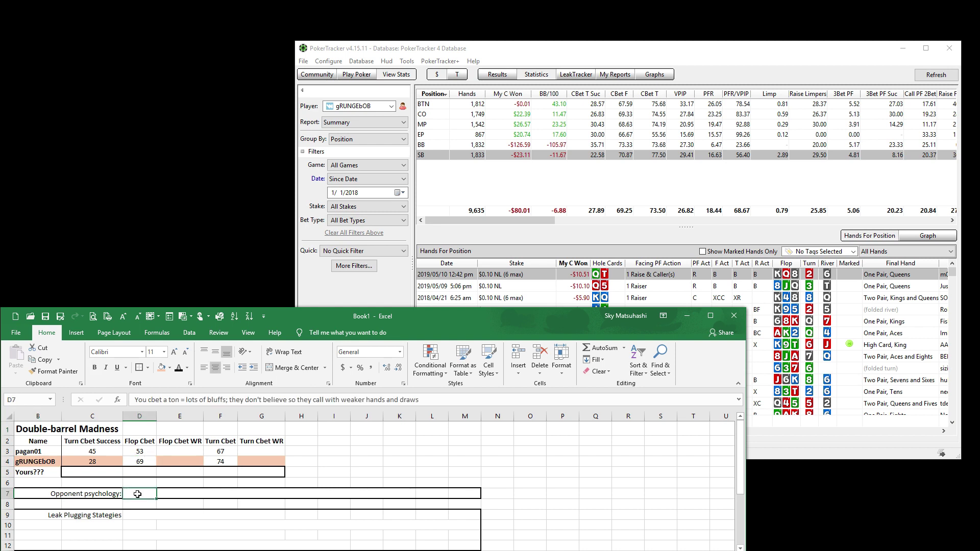
{"action": "left_click", "coordinate": [179, 368]}
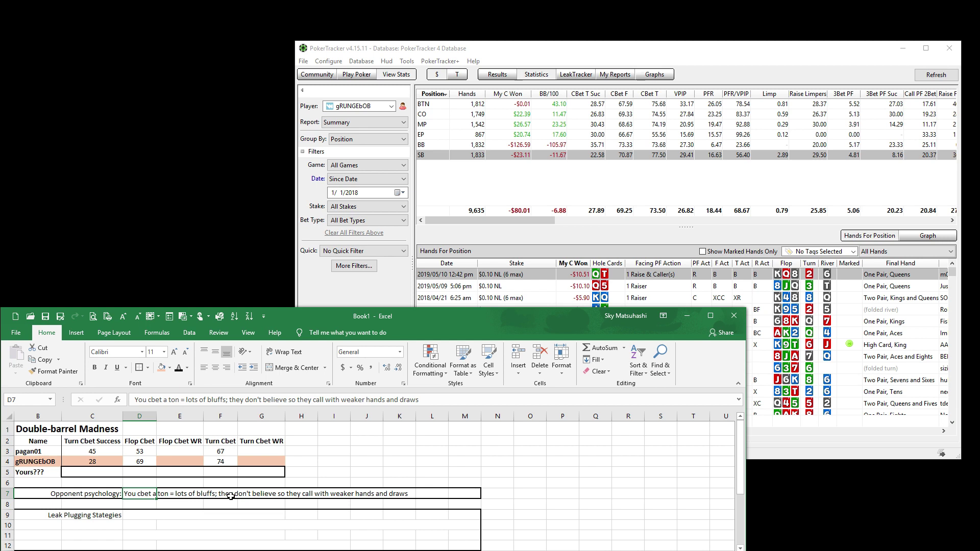
{"action": "left_click", "coordinate": [113, 451]}
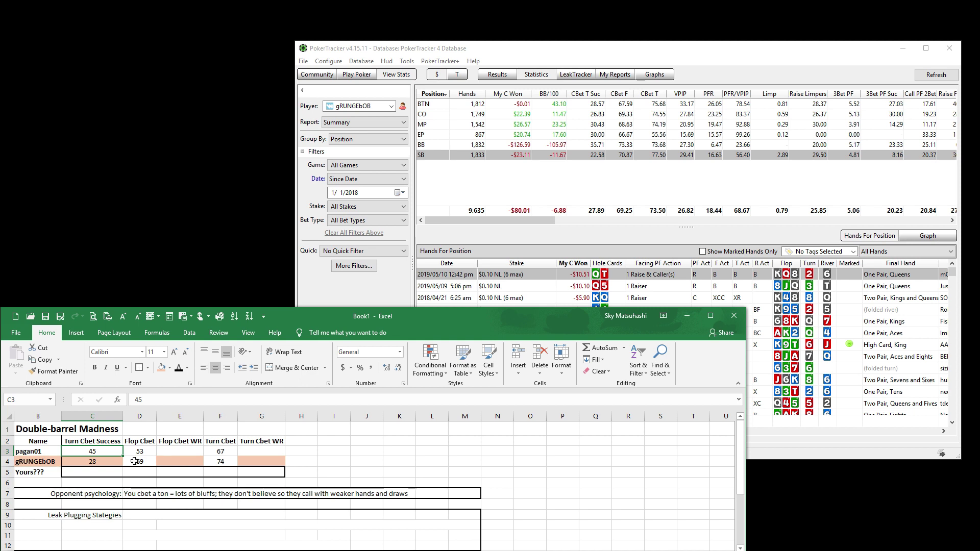
{"action": "left_click", "coordinate": [257, 449]}
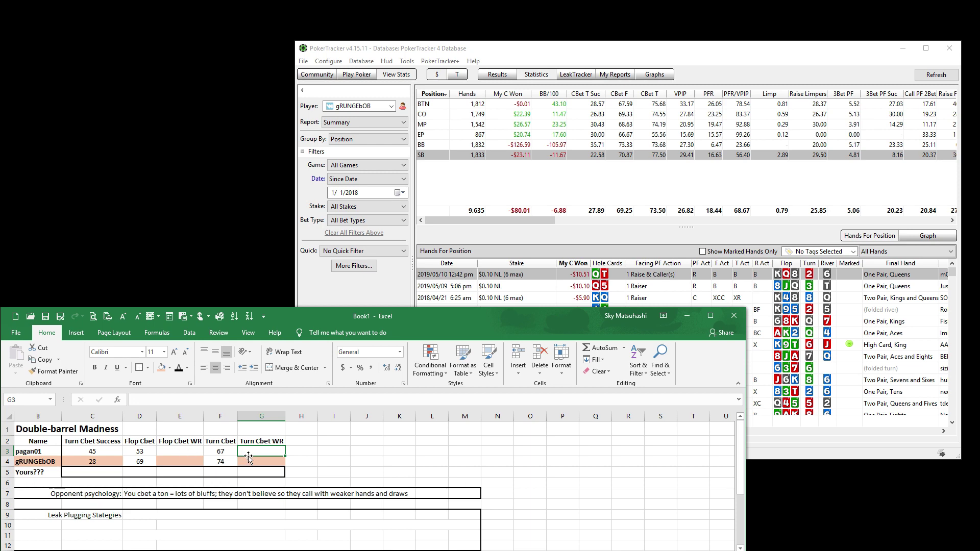
Step: Select the first player and add a flop Continuation Bet condition to the hand filters
{"action": "left_click", "coordinate": [391, 106]}
{"action": "left_click", "coordinate": [371, 123]}
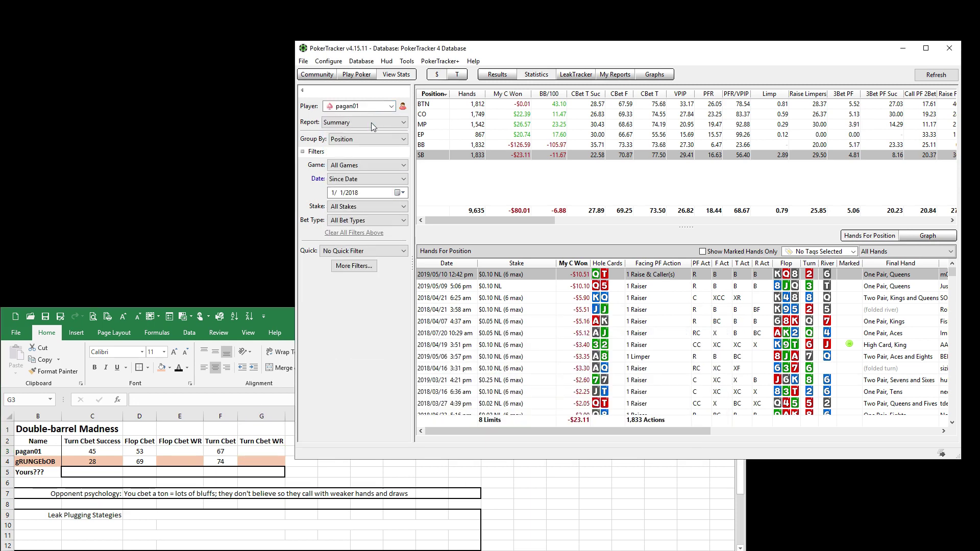
{"action": "left_click", "coordinate": [365, 266]}
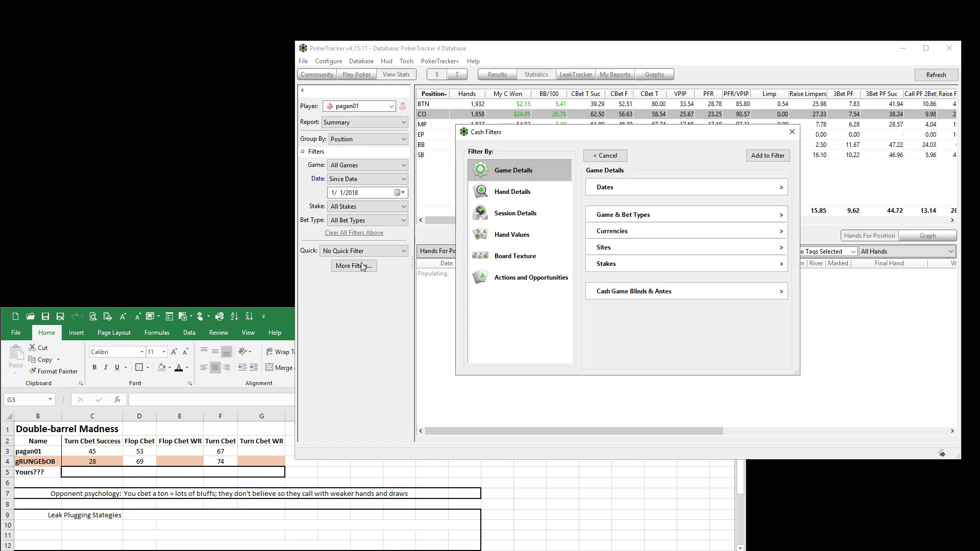
{"action": "left_click", "coordinate": [514, 278]}
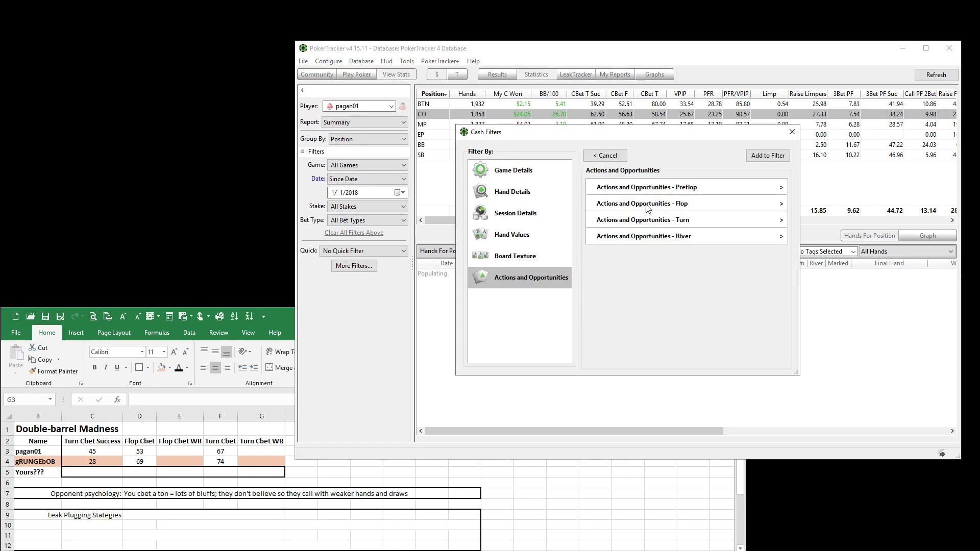
{"action": "left_click", "coordinate": [647, 210]}
{"action": "left_click", "coordinate": [628, 237]}
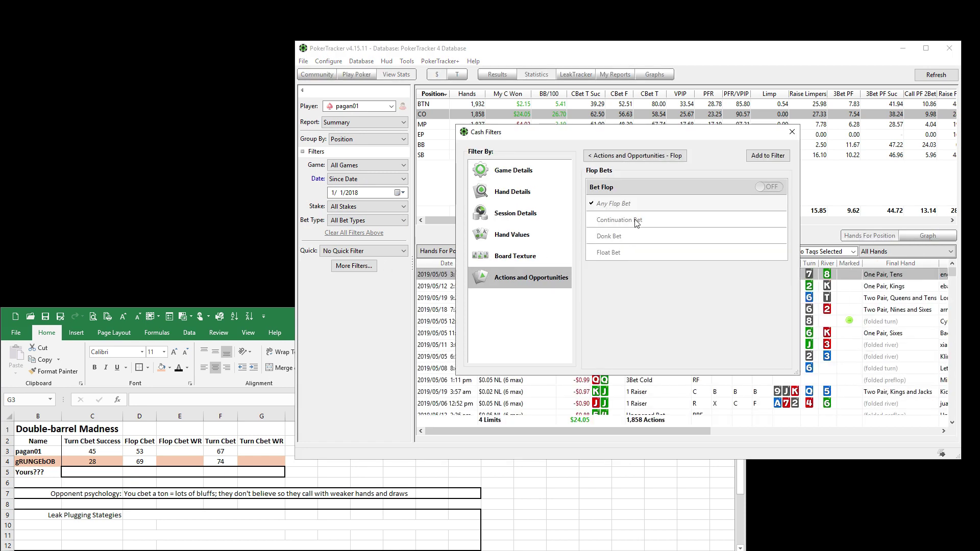
{"action": "left_click", "coordinate": [636, 220]}
{"action": "left_click", "coordinate": [760, 158]}
Step: Apply the flop c-bet filter and record the first player's 444 Flop Cbet WR in E3
{"action": "left_click", "coordinate": [759, 156]}
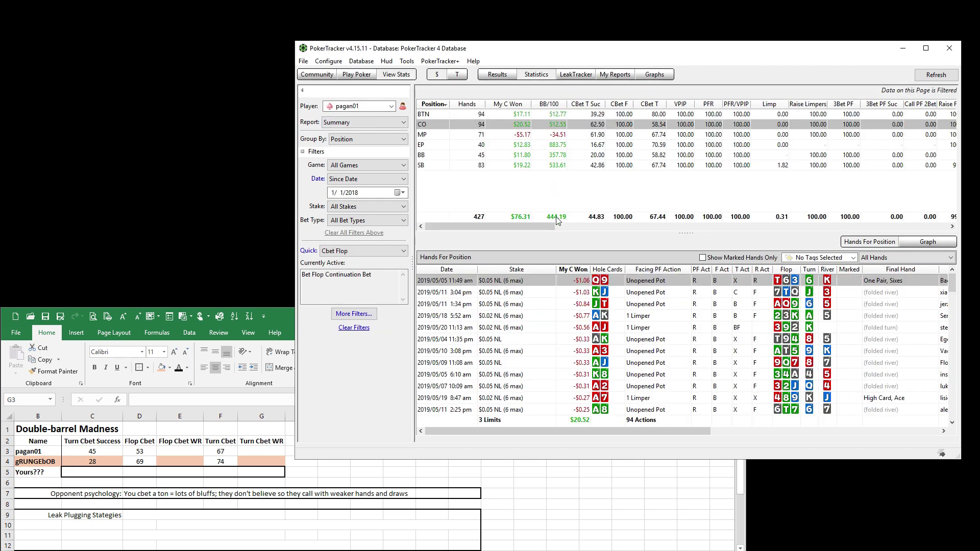
{"action": "left_click", "coordinate": [173, 451]}
{"action": "type", "text": "44"}
{"action": "key", "text": "Return"}
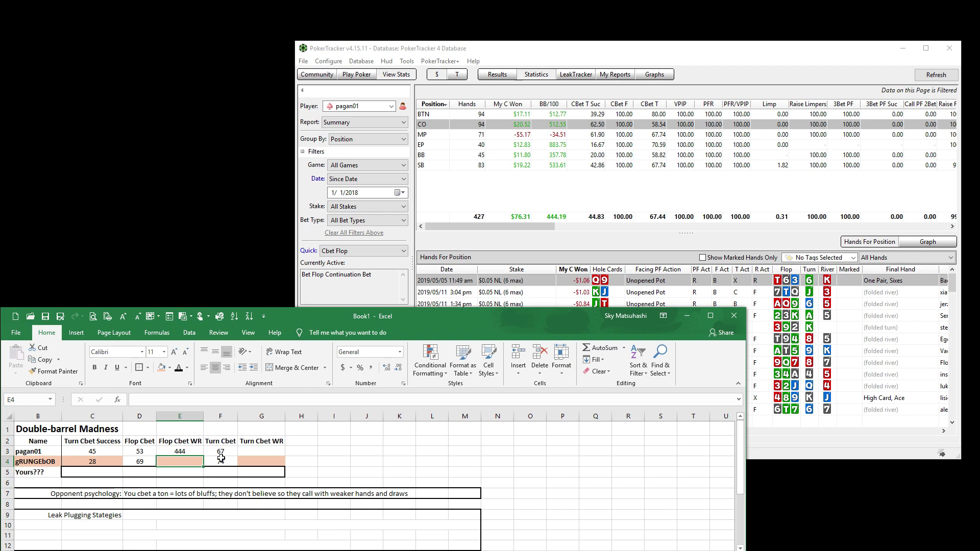
Step: Switch to the second player and record a 258 Flop Cbet WR in E4
{"action": "left_click", "coordinate": [389, 106]}
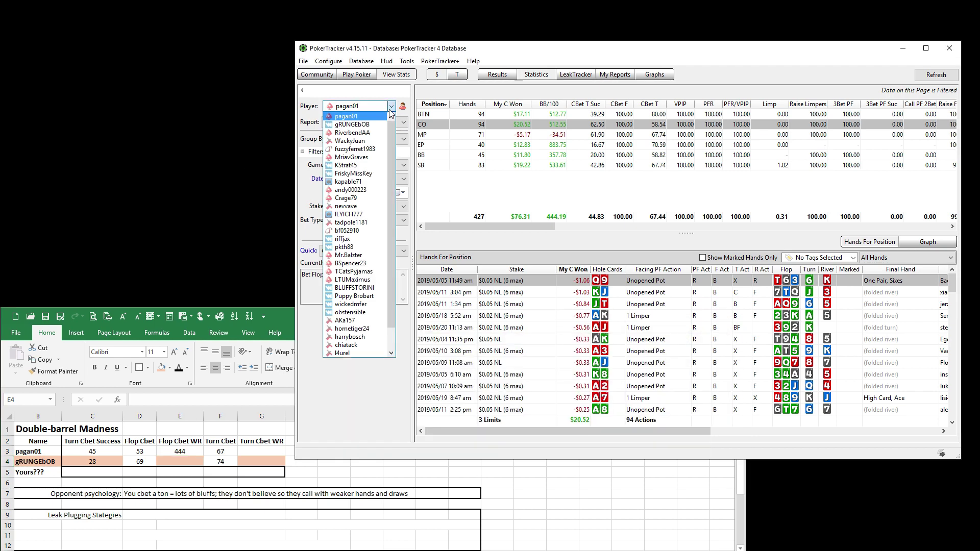
{"action": "left_click", "coordinate": [368, 124]}
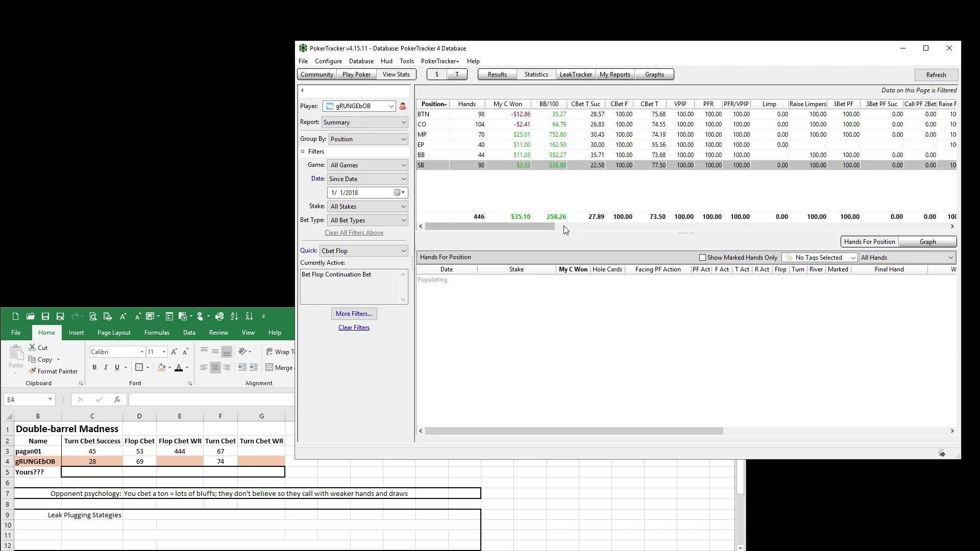
{"action": "left_click", "coordinate": [182, 472]}
{"action": "key", "text": "Up"}
{"action": "type", "text": "258"}
{"action": "key", "text": "Return"}
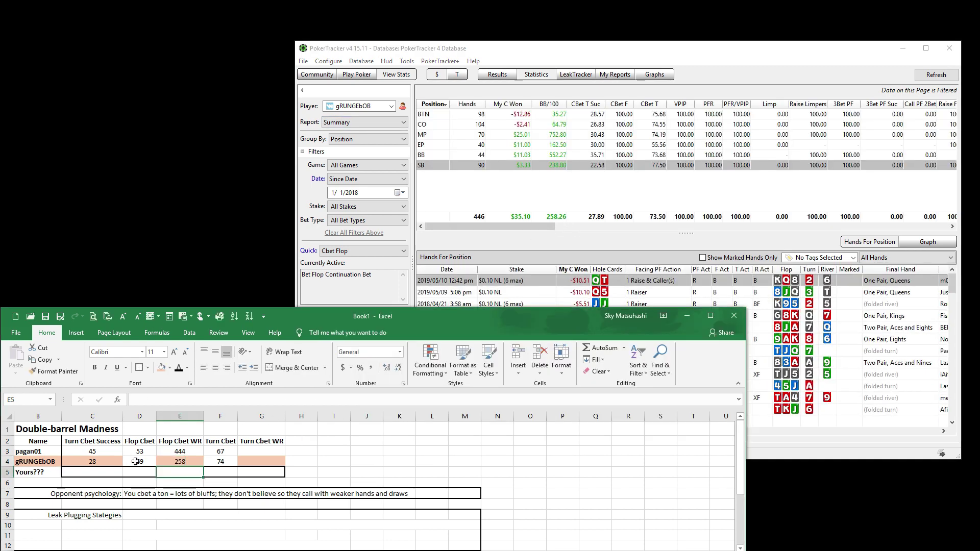
{"action": "left_click", "coordinate": [140, 462]}
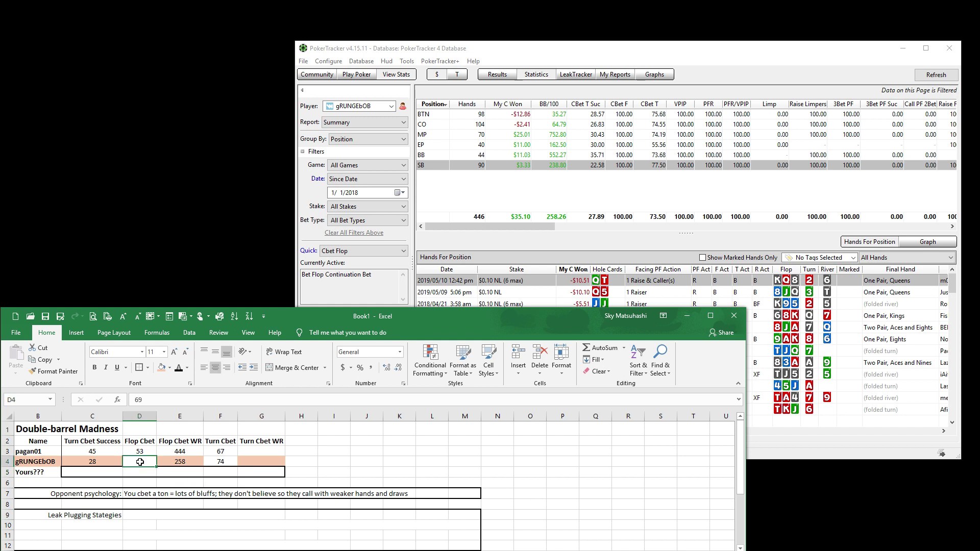
{"action": "left_click", "coordinate": [149, 494]}
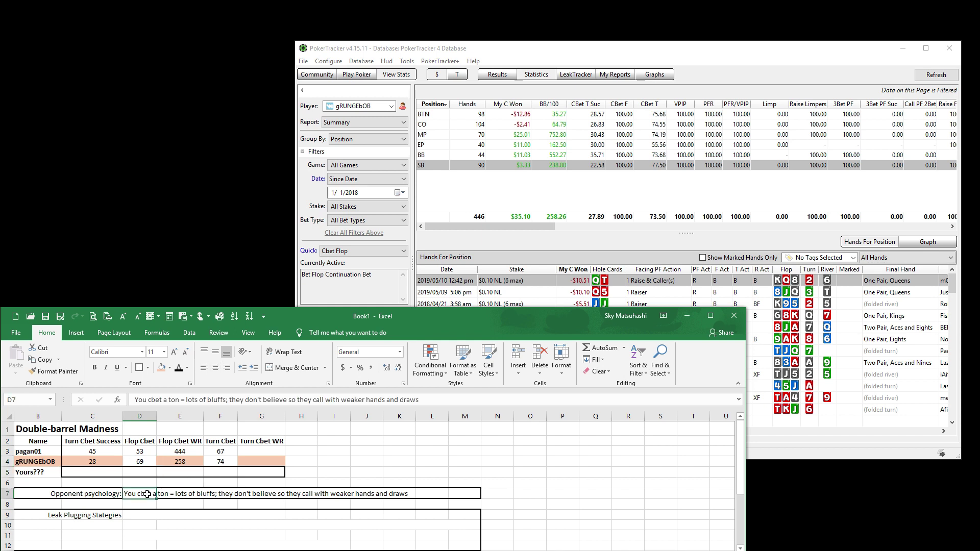
{"action": "left_click", "coordinate": [173, 453]}
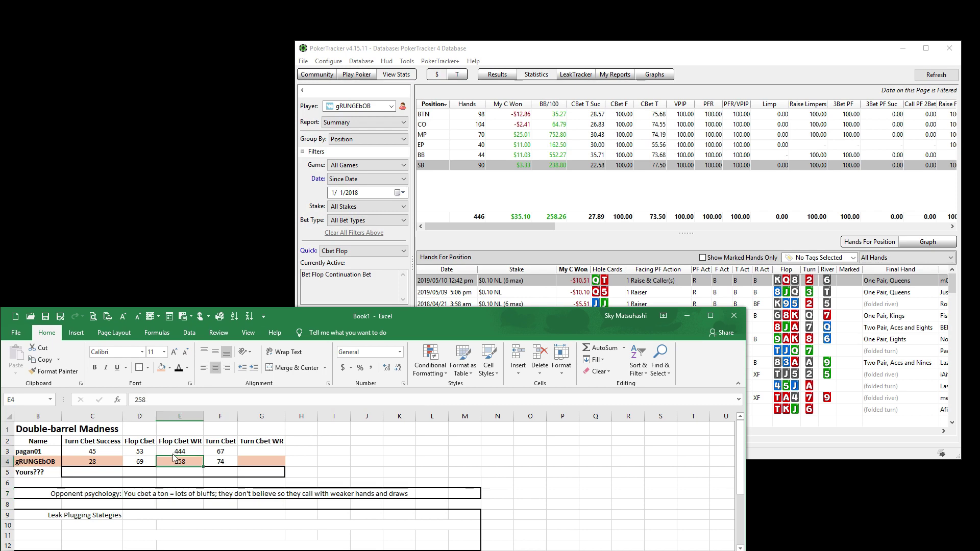
Step: Switch back to the first player and filter the cash stats to turn Continuation Bet hands
{"action": "left_click", "coordinate": [258, 451]}
{"action": "left_click", "coordinate": [391, 106]}
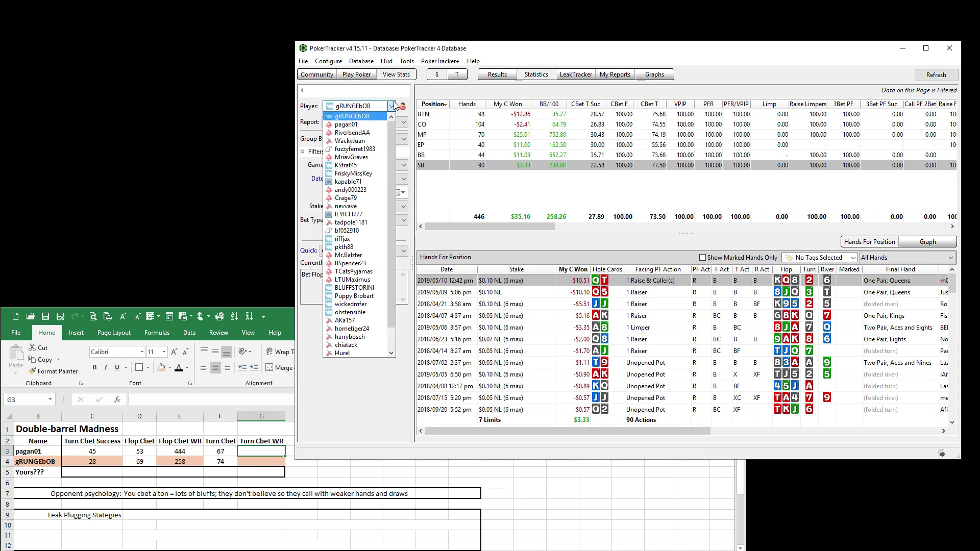
{"action": "left_click", "coordinate": [352, 123]}
{"action": "left_click", "coordinate": [353, 314]}
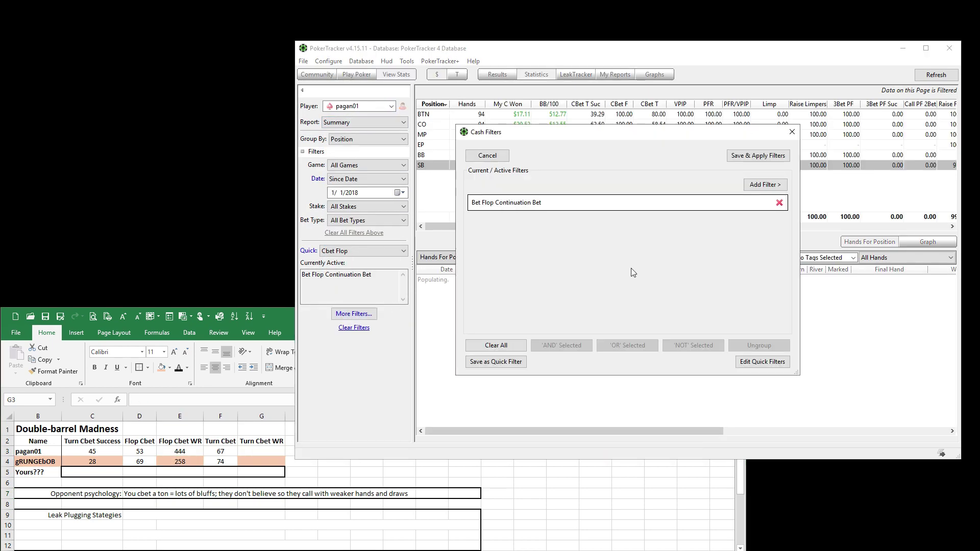
{"action": "left_click", "coordinate": [550, 280]}
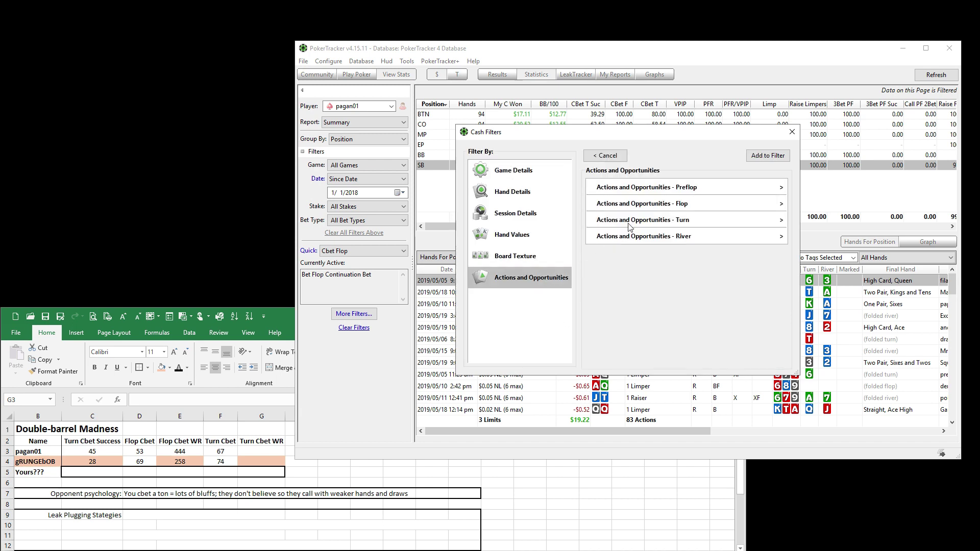
{"action": "left_click", "coordinate": [636, 232]}
{"action": "left_click", "coordinate": [631, 237]}
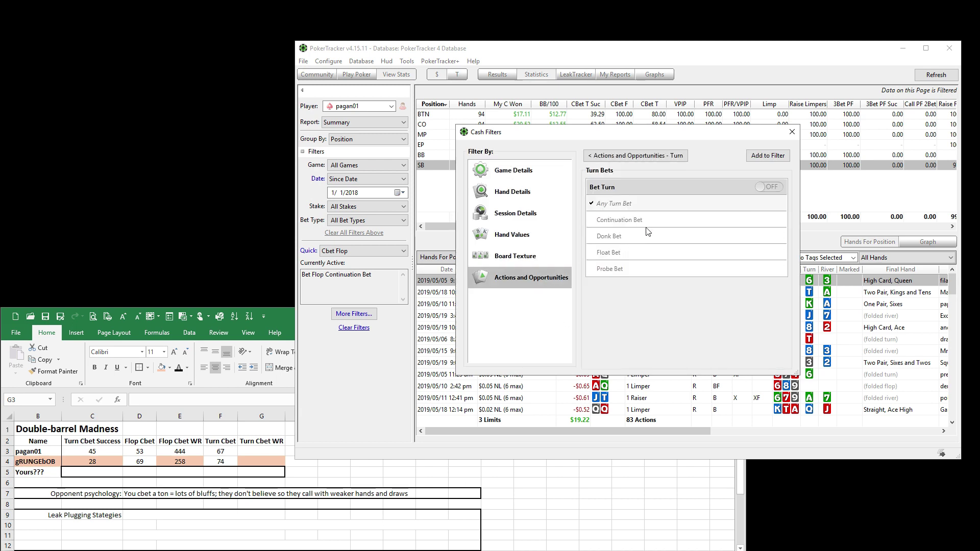
{"action": "left_click", "coordinate": [649, 221]}
{"action": "left_click", "coordinate": [765, 156]}
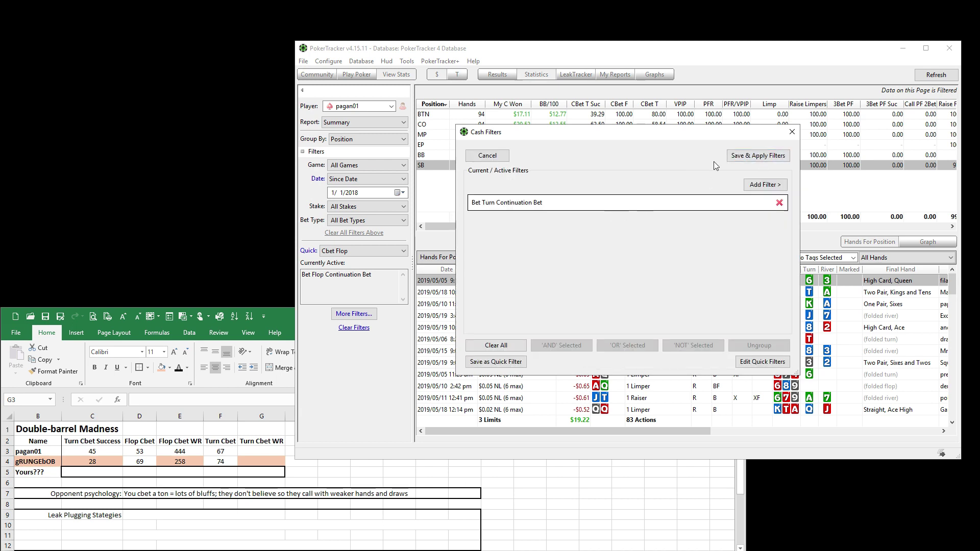
{"action": "left_click", "coordinate": [757, 156]}
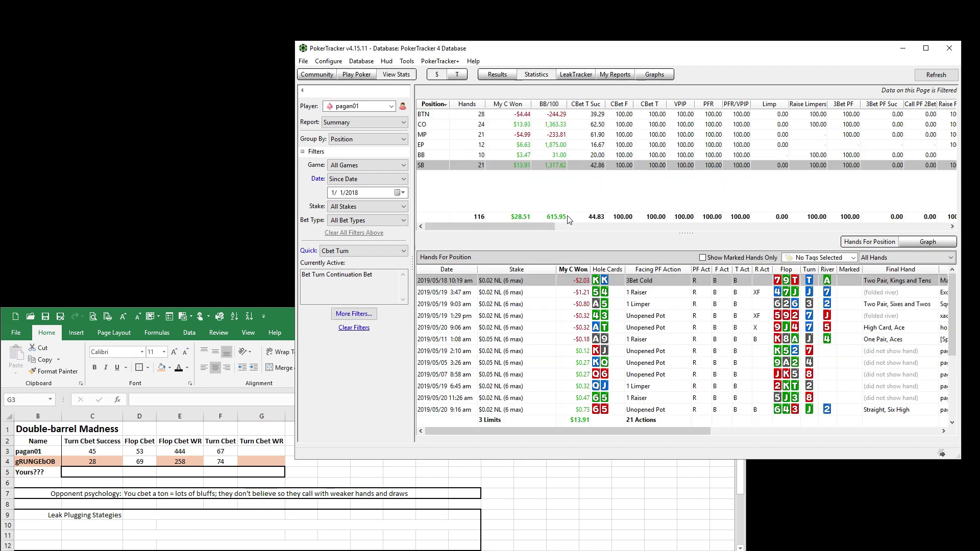
Step: Enter 616 as the first player's Turn Cbet WR in G3
{"action": "left_click", "coordinate": [253, 451]}
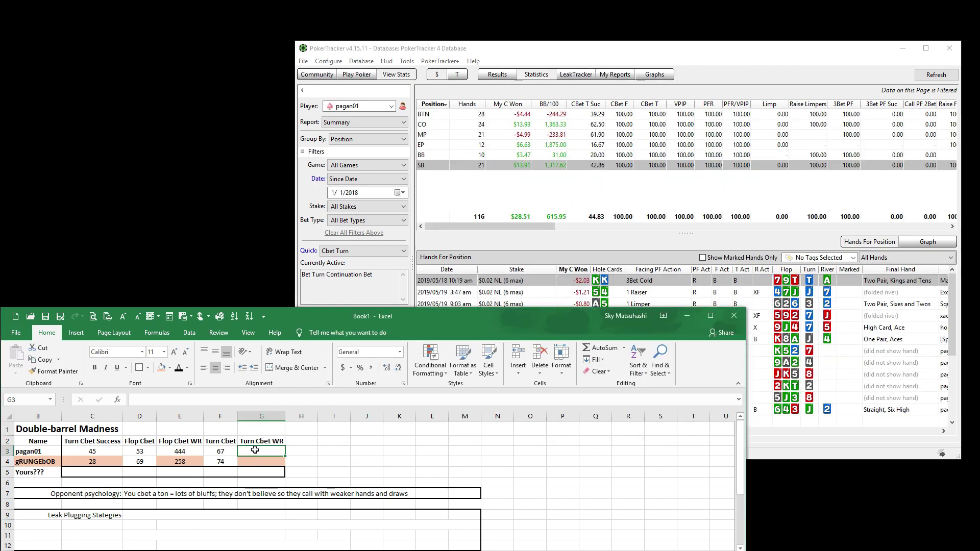
{"action": "type", "text": "616"}
{"action": "left_click", "coordinate": [257, 462]}
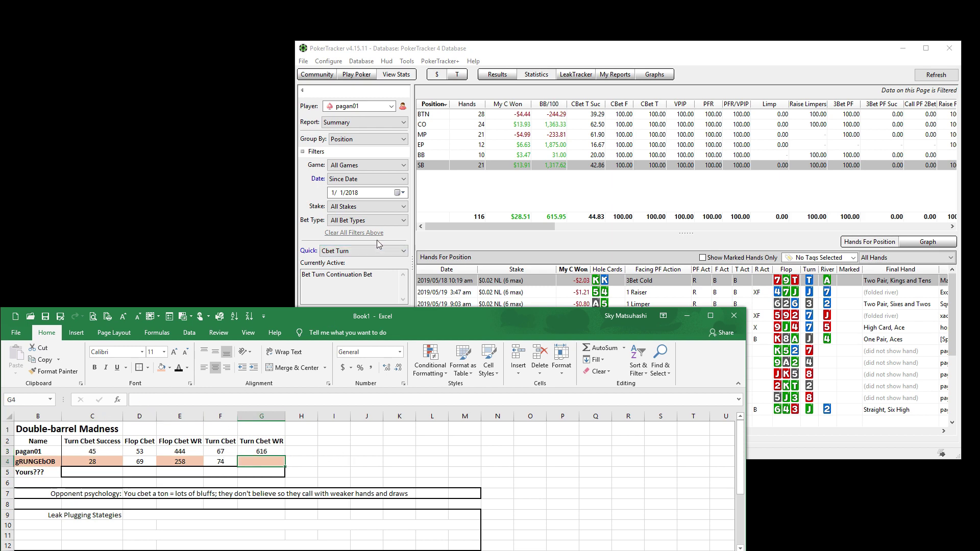
Step: Switch PokerTracker to the second player and enter 213 as their Turn Cbet WR in G4
{"action": "left_click", "coordinate": [391, 107]}
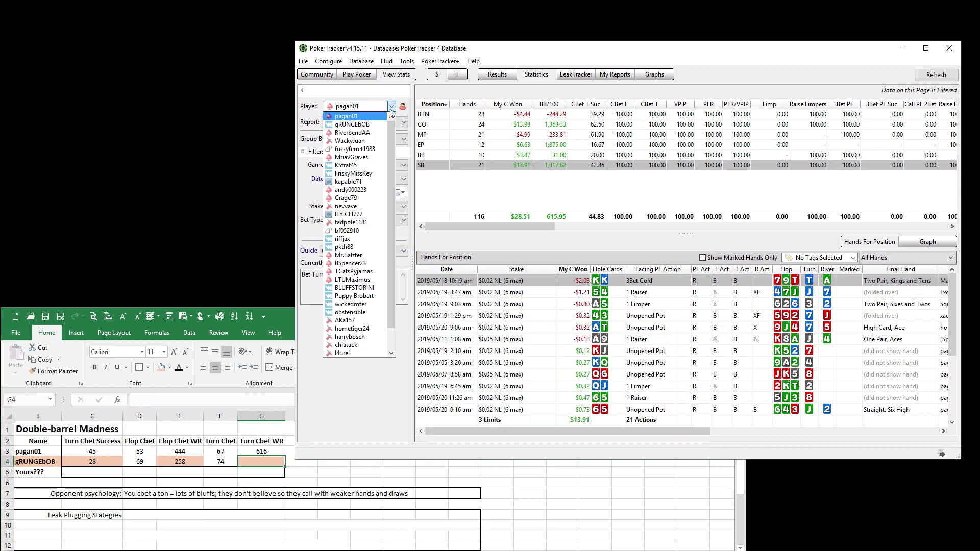
{"action": "left_click", "coordinate": [364, 125]}
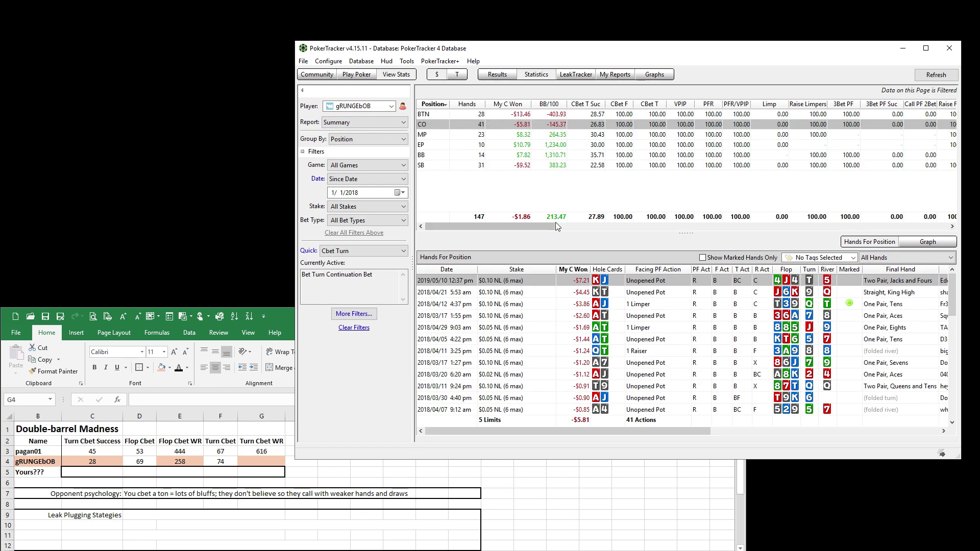
{"action": "left_click", "coordinate": [250, 461]}
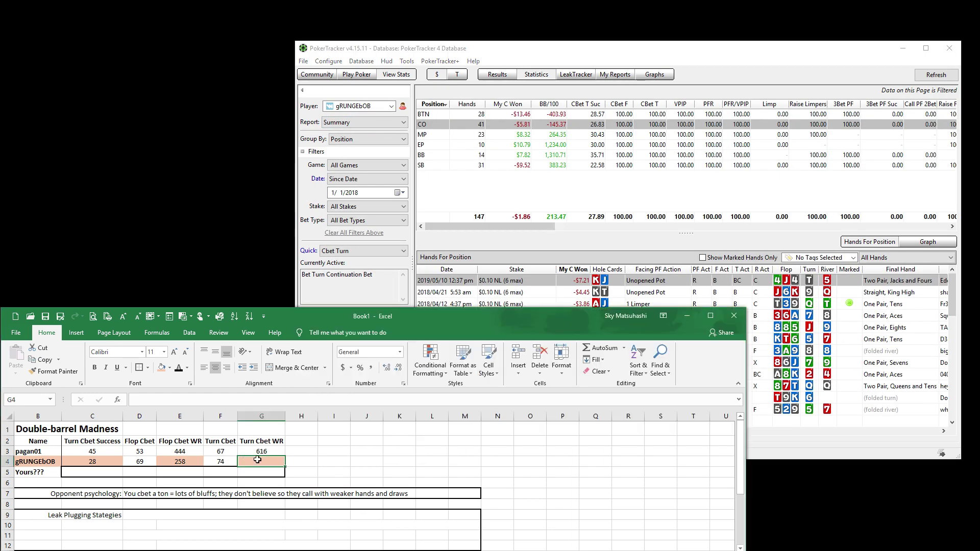
{"action": "type", "text": "13"}
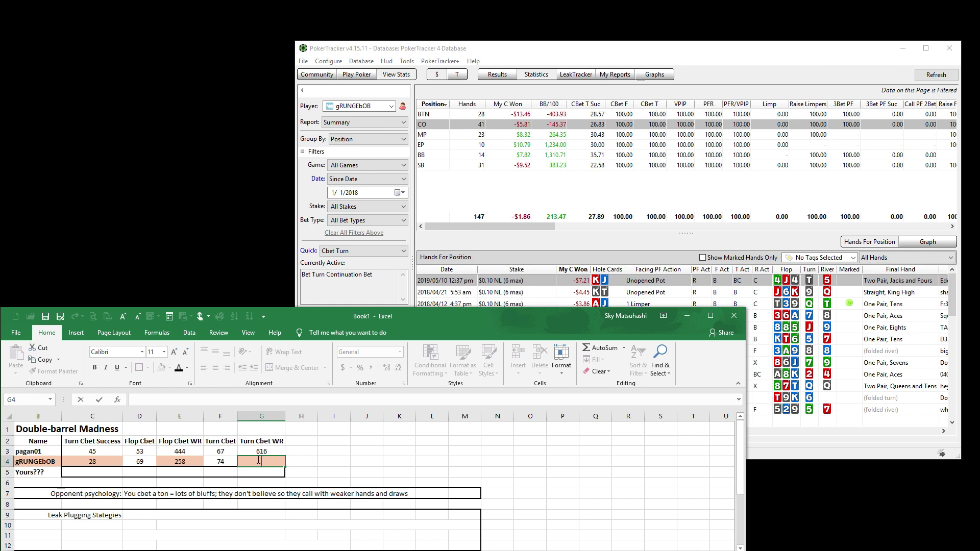
{"action": "type", "text": "213"}
{"action": "key", "text": "Return"}
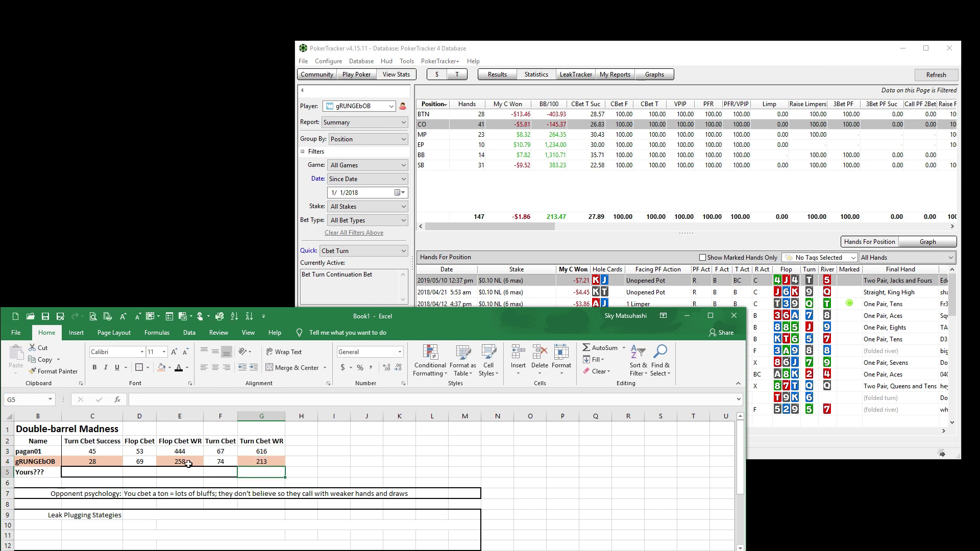
{"action": "left_click", "coordinate": [188, 463]}
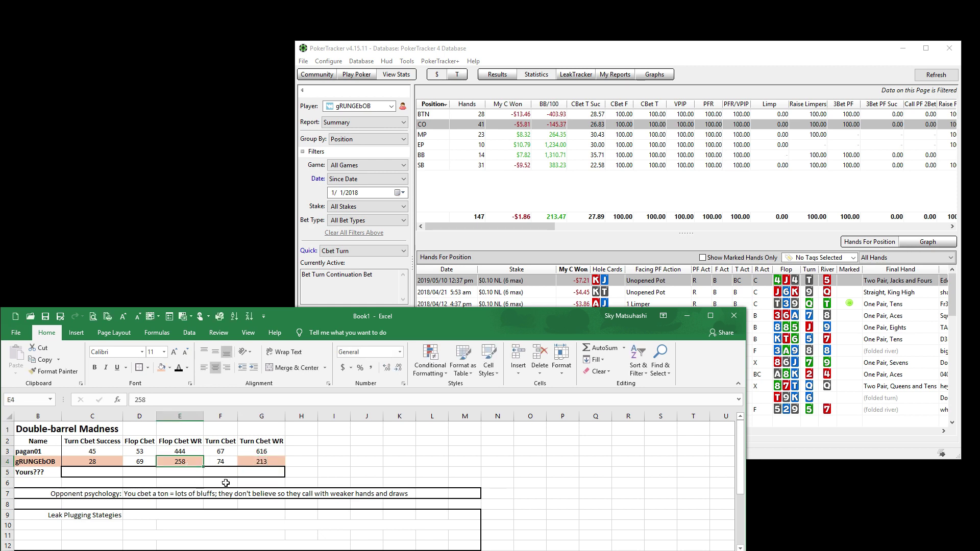
{"action": "left_click", "coordinate": [263, 462]}
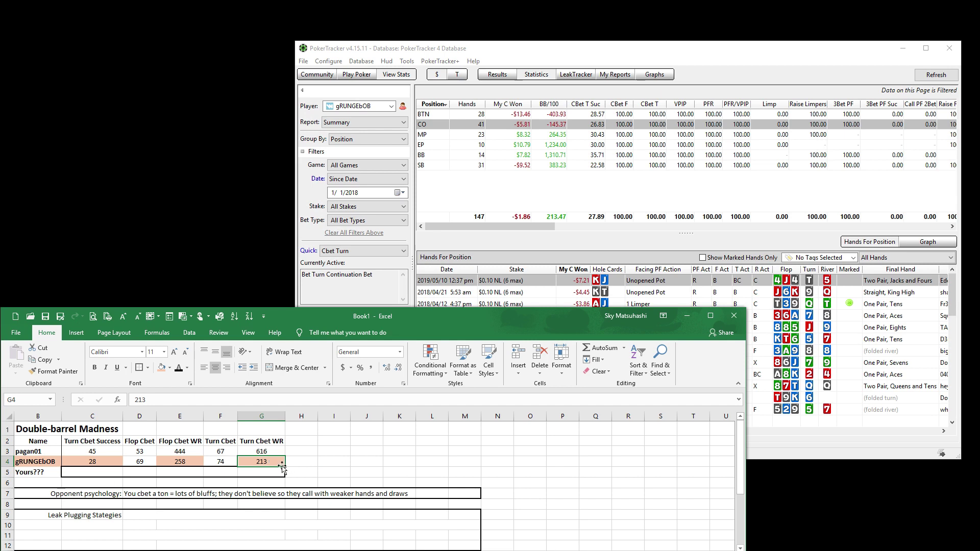
{"action": "left_click", "coordinate": [187, 462]}
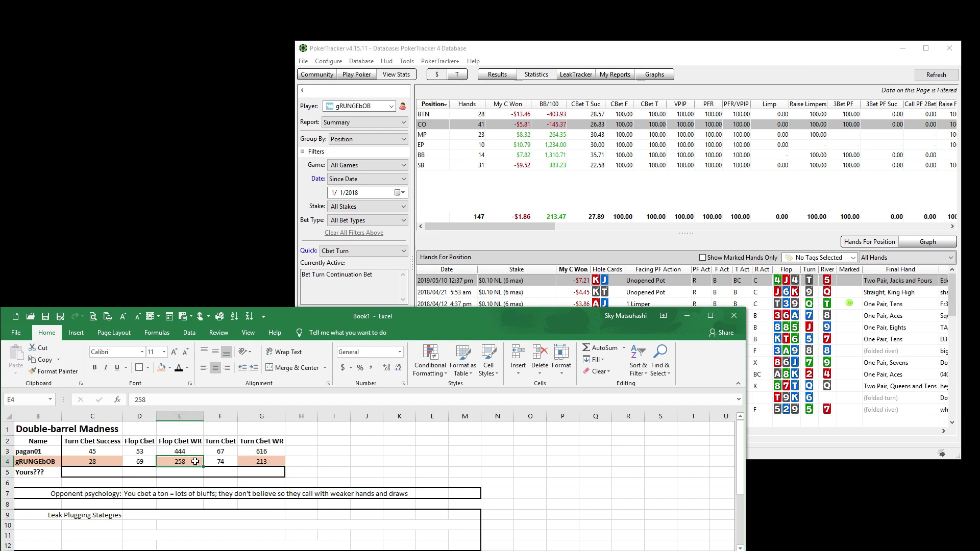
{"action": "left_click", "coordinate": [272, 461]}
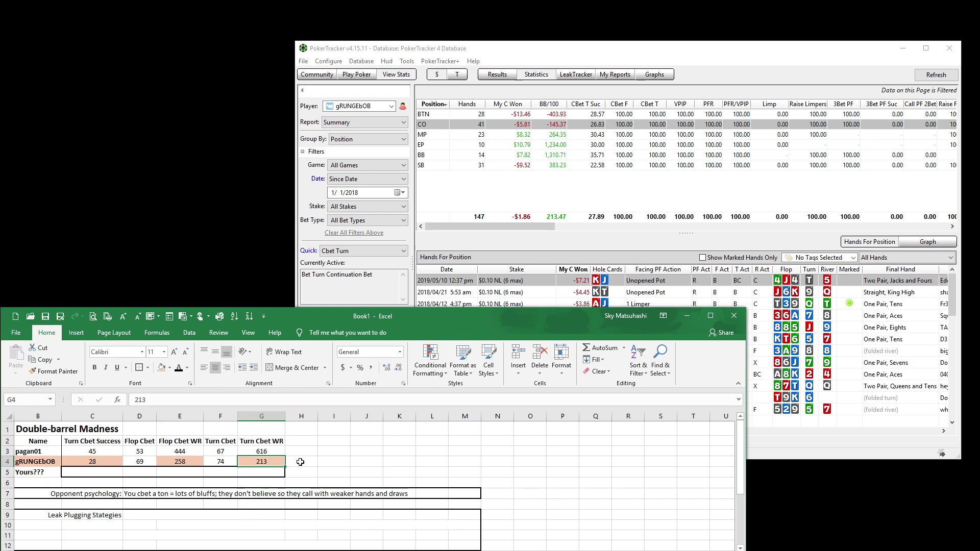
Step: Colour the leak-plugging notes in D9:M12 black and look over the strategy cells
{"action": "left_click_drag", "start_coordinate": [136, 517], "coordinate": [479, 546]}
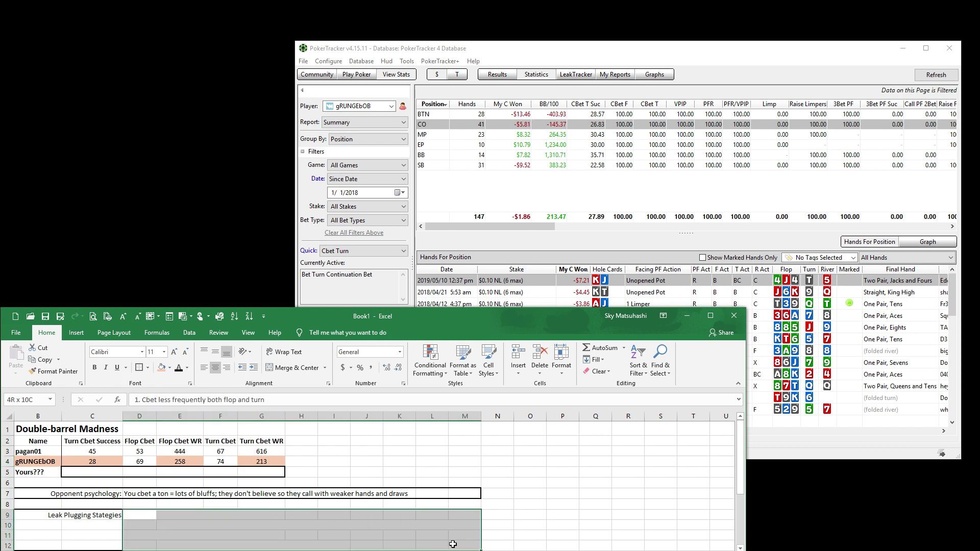
{"action": "left_click", "coordinate": [178, 370]}
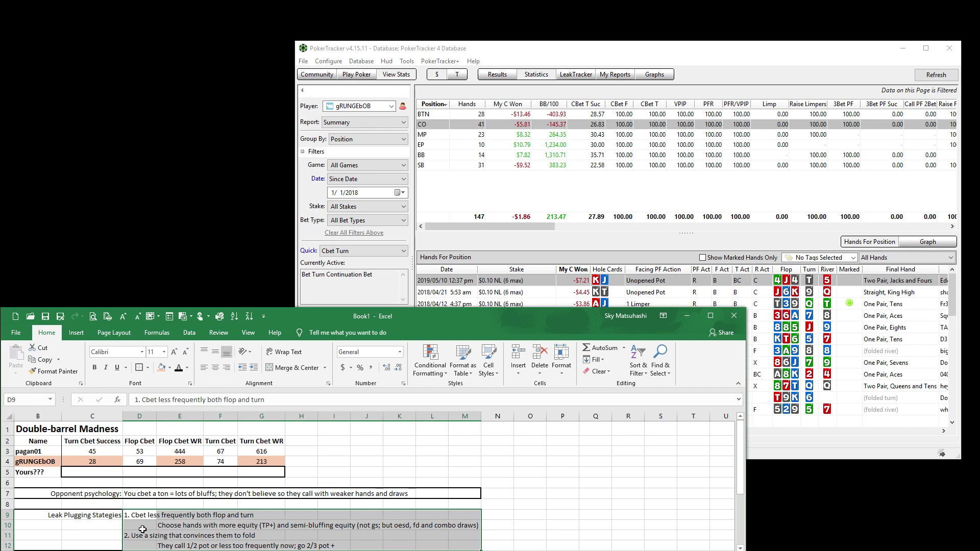
{"action": "left_click", "coordinate": [98, 515]}
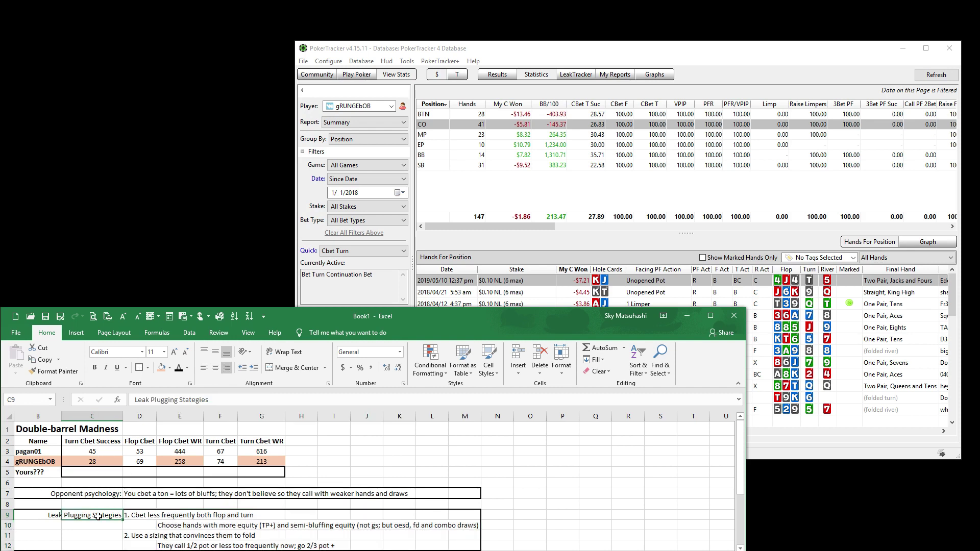
{"action": "left_click", "coordinate": [135, 516]}
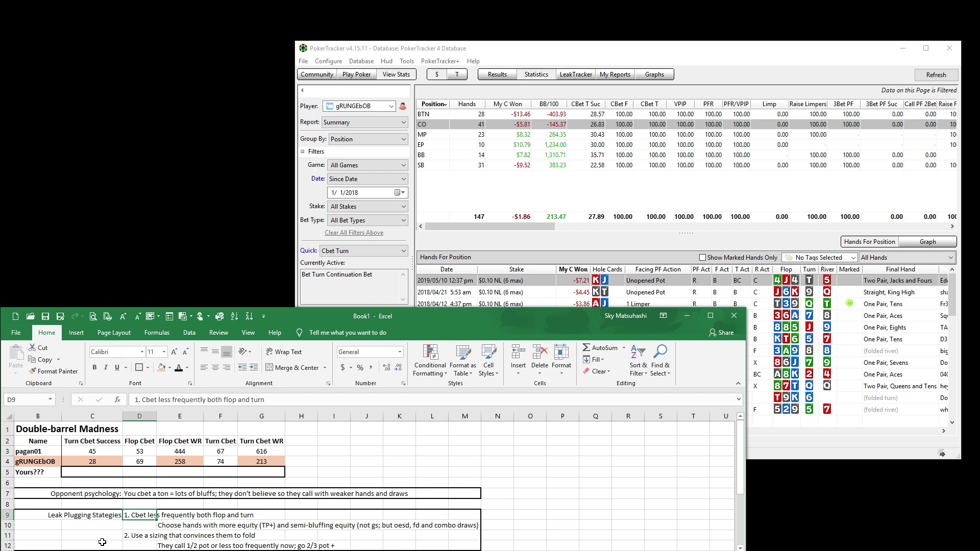
{"action": "key", "text": "Down"}
{"action": "key", "text": "Right"}
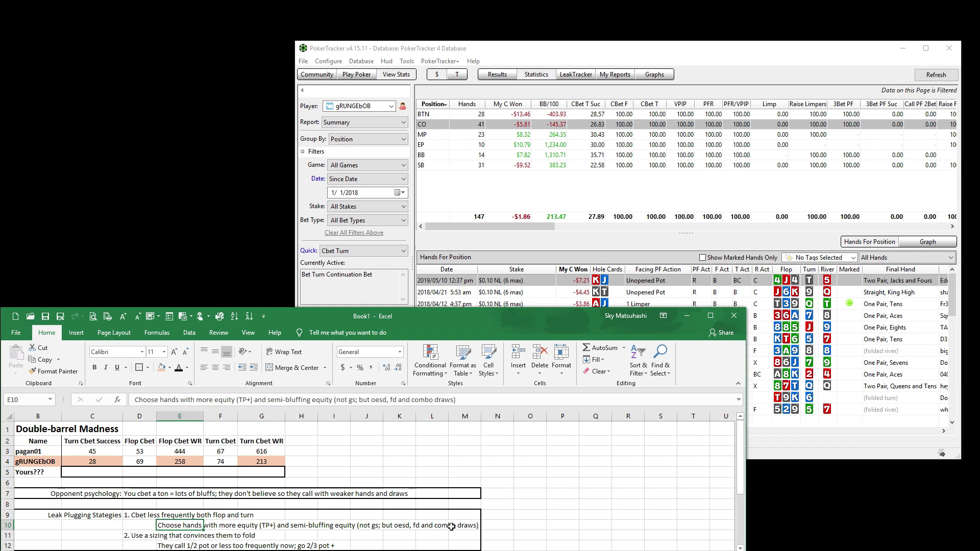
{"action": "left_click", "coordinate": [133, 533]}
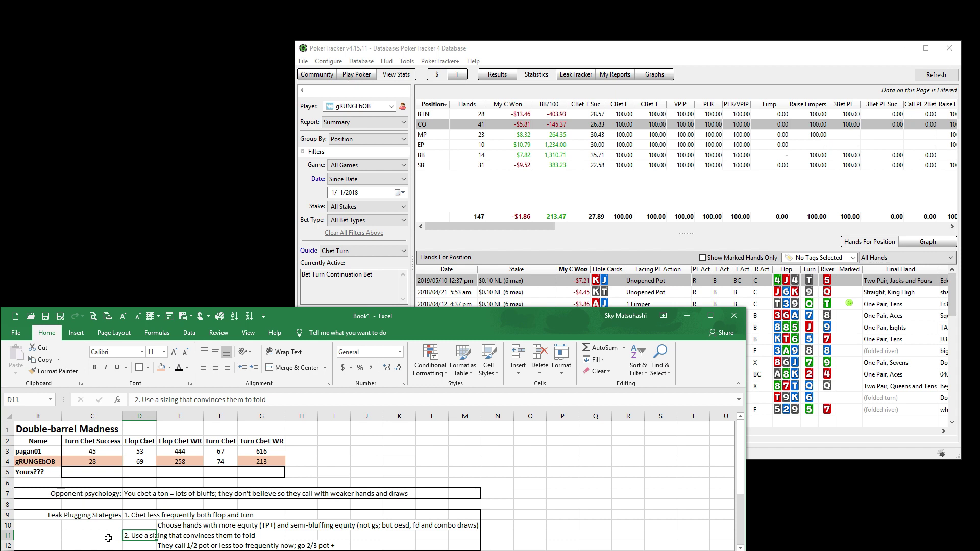
{"action": "left_click", "coordinate": [43, 462]}
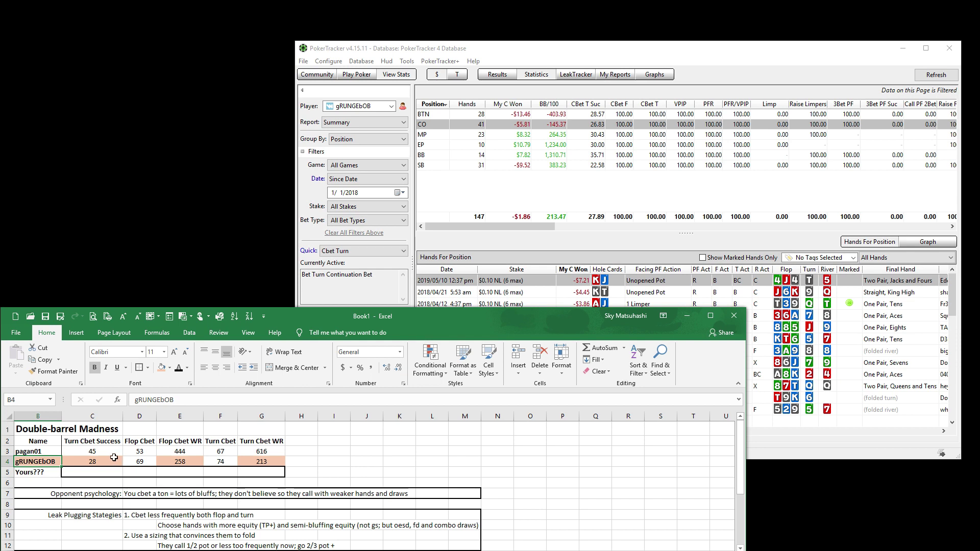
{"action": "left_click", "coordinate": [133, 536]}
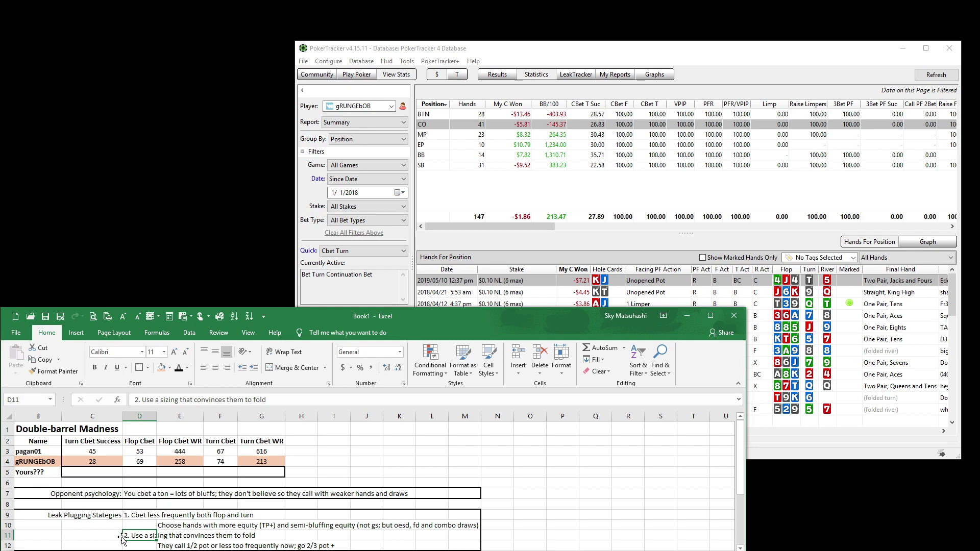
{"action": "key", "text": "Down"}
{"action": "key", "text": "Right"}
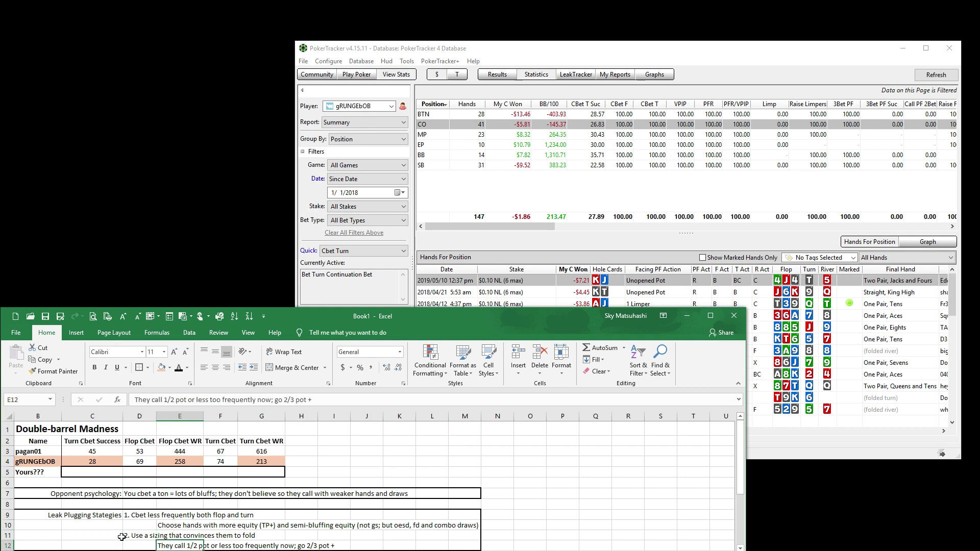